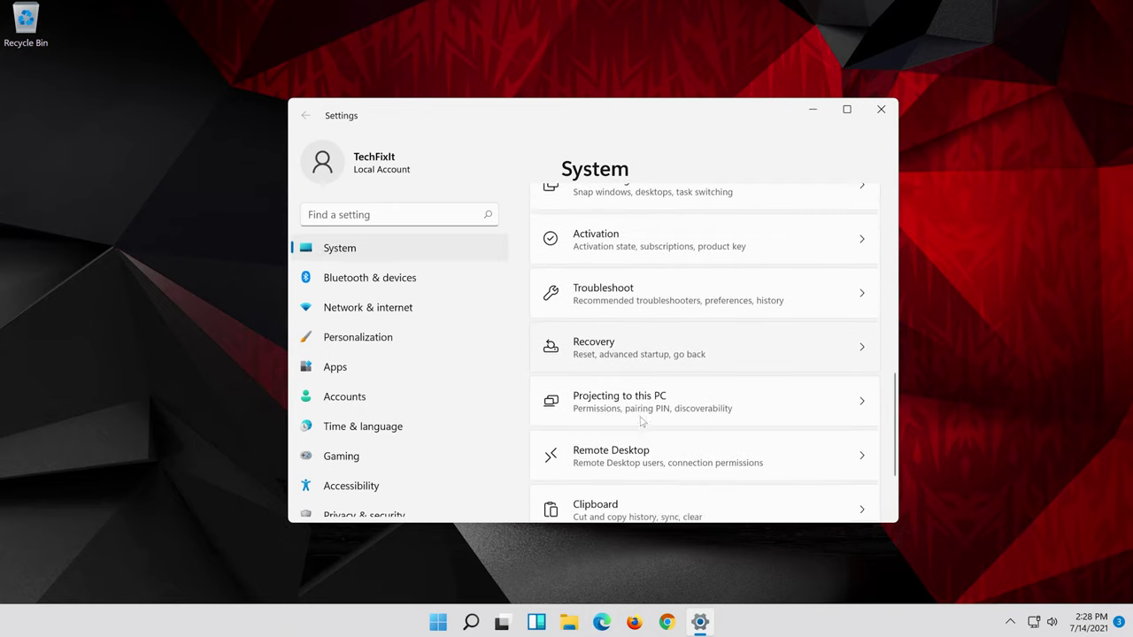
# Step: Run the Playing Audio troubleshooter from the other troubleshooters in the system's Troubleshoot settings
pyautogui.scroll(3, 643, 423)
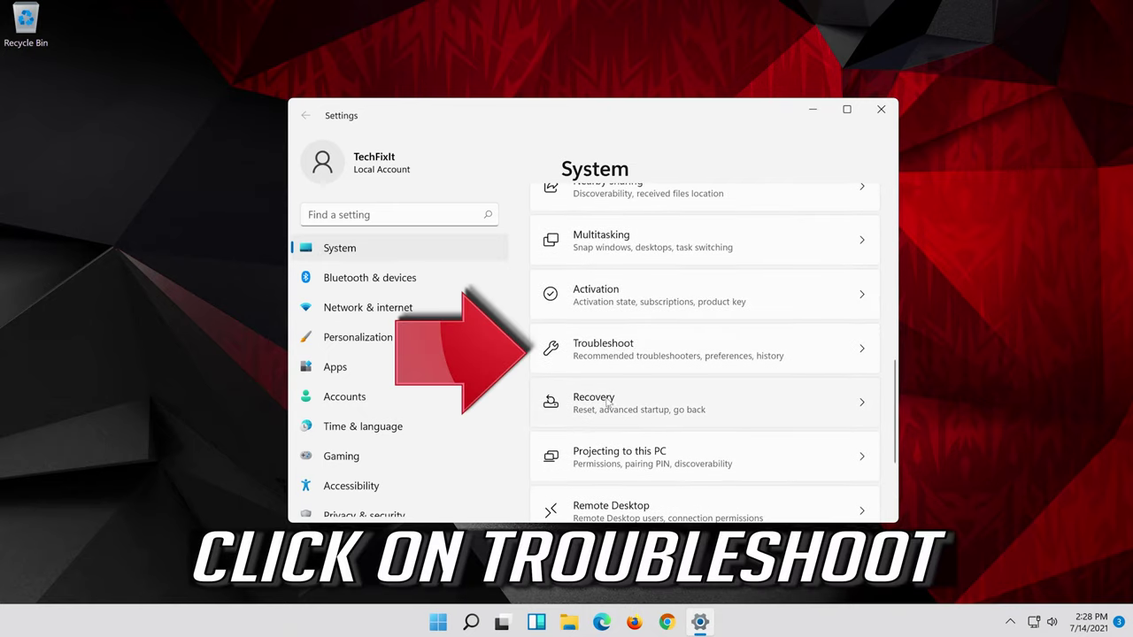
pyautogui.click(704, 354)
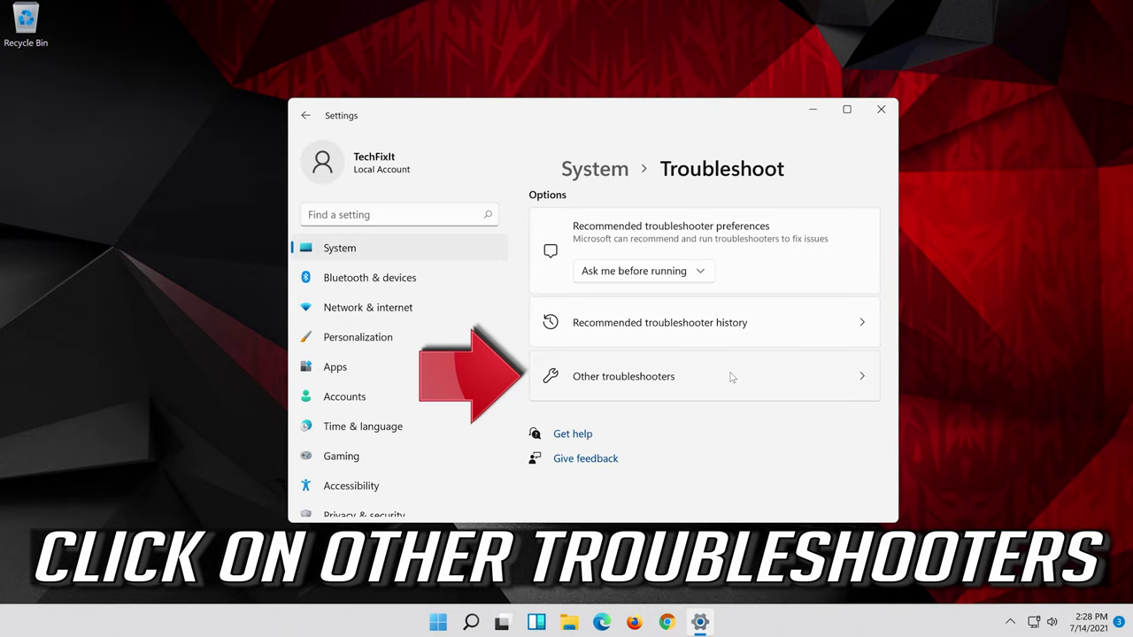
pyautogui.click(709, 381)
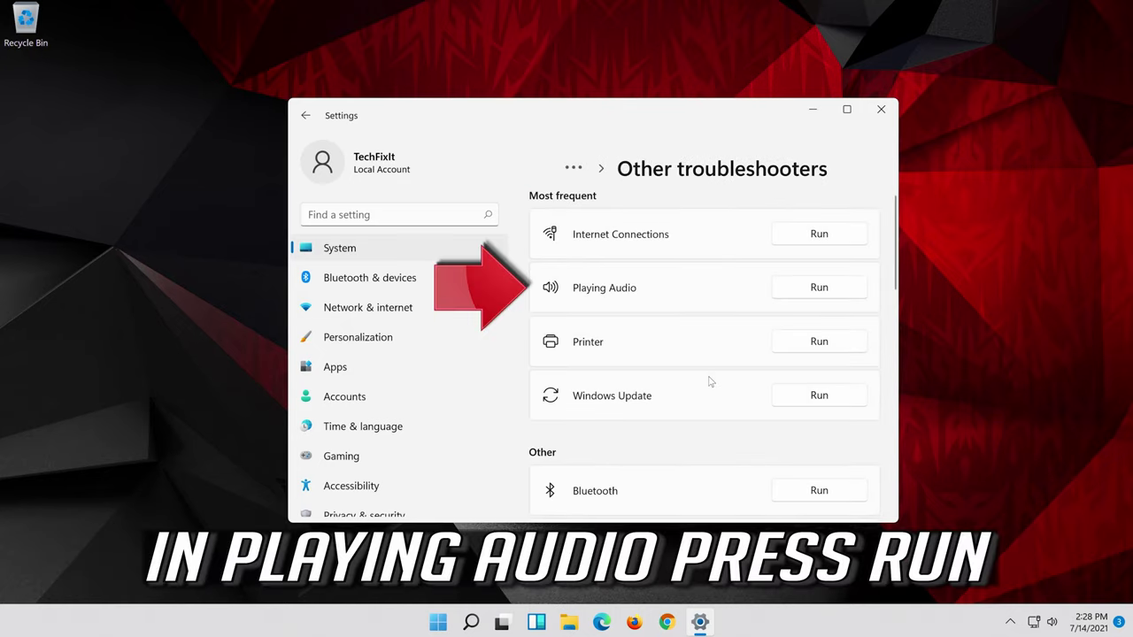
pyautogui.click(807, 295)
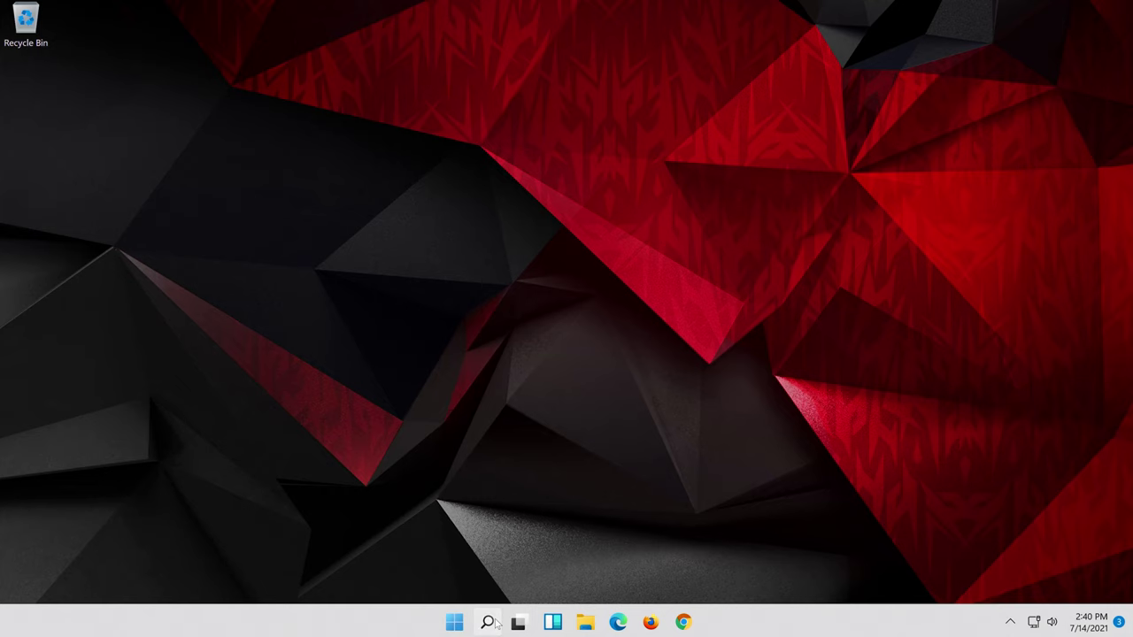
# Step: Search Windows for "device manager", open Device Manager and move its window toward the middle of the desktop
pyautogui.click(490, 622)
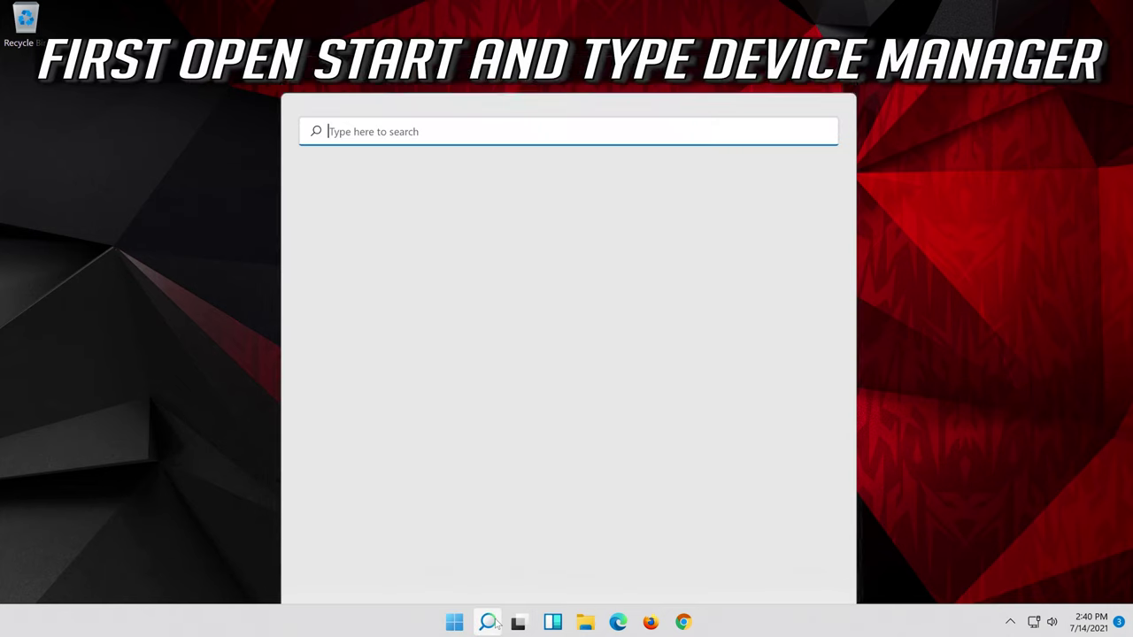
pyautogui.write('dev')
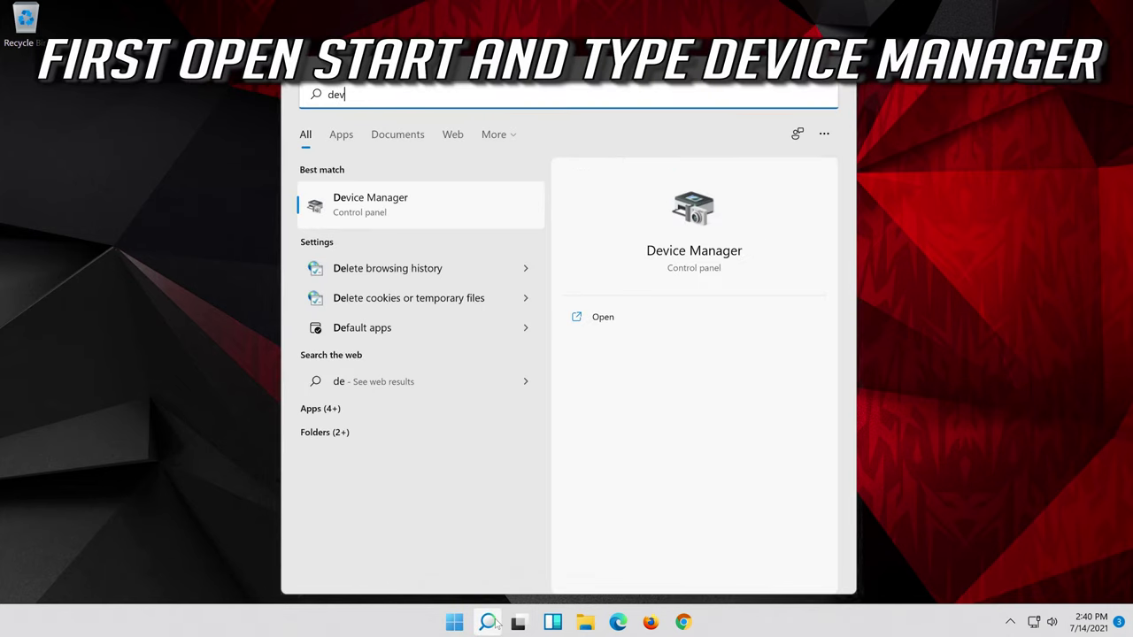
pyautogui.write('ice ma')
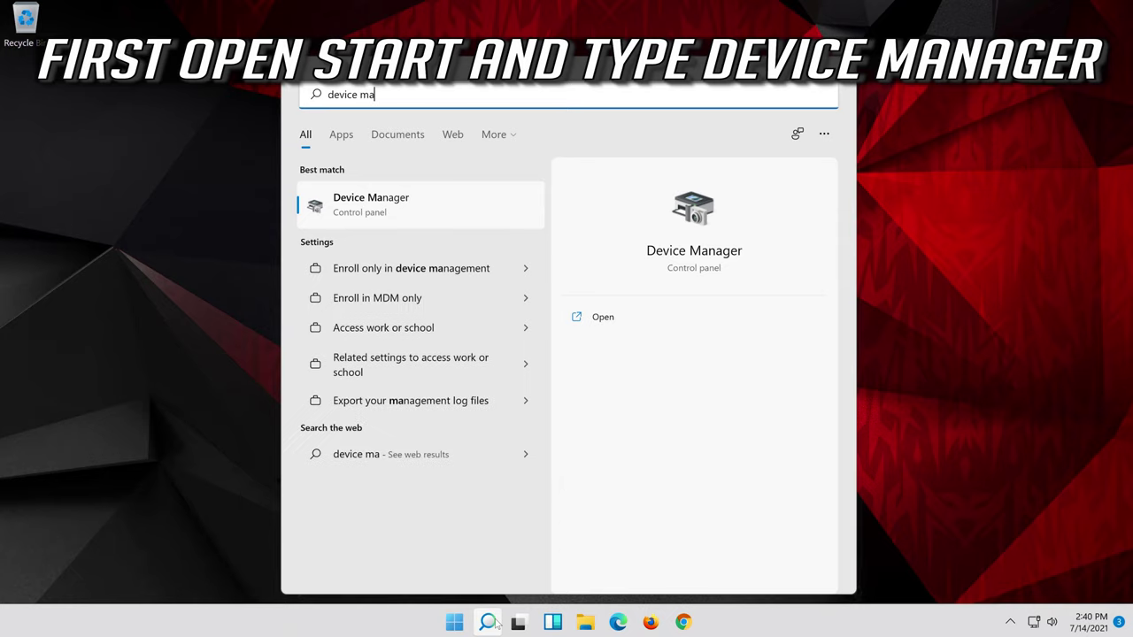
pyautogui.write('nager')
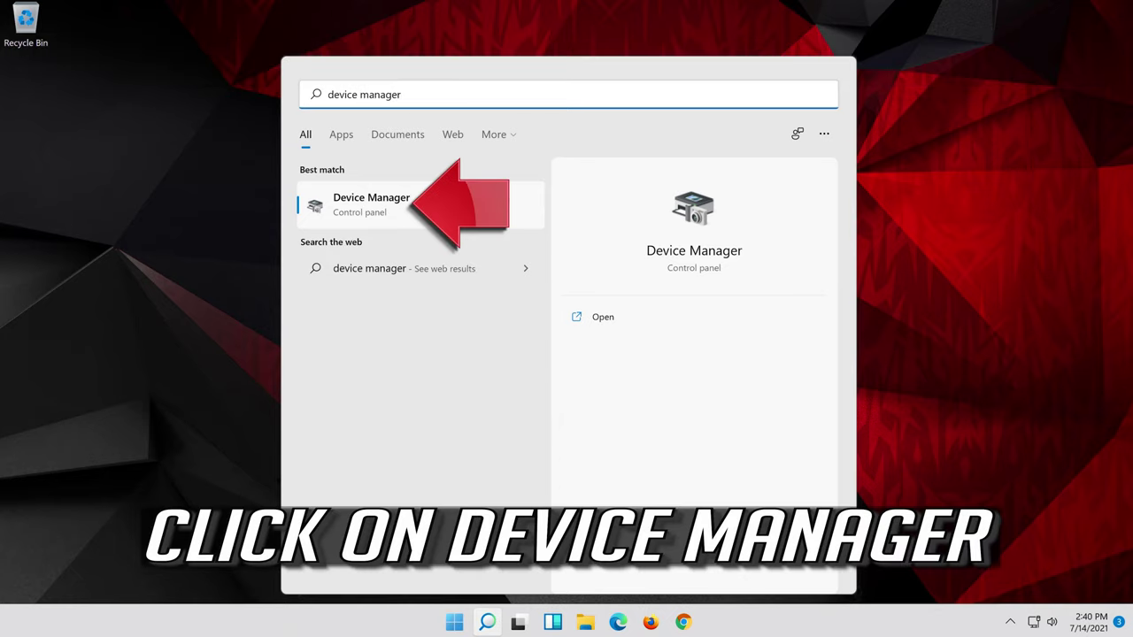
pyautogui.click(473, 211)
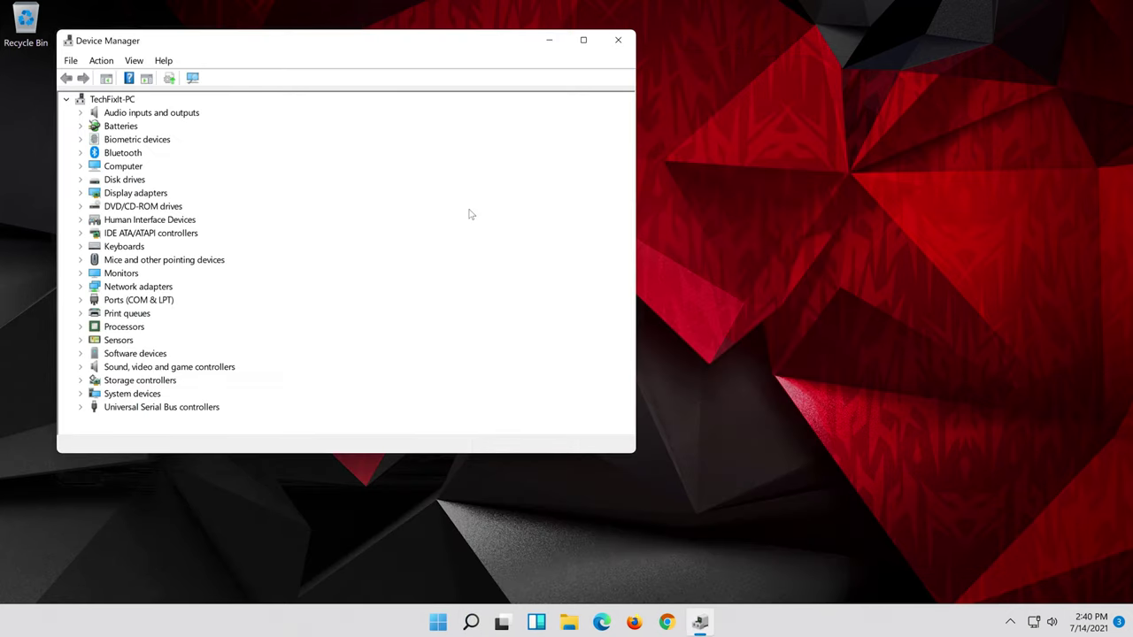
pyautogui.moveTo(384, 44); pyautogui.dragTo(647, 62)
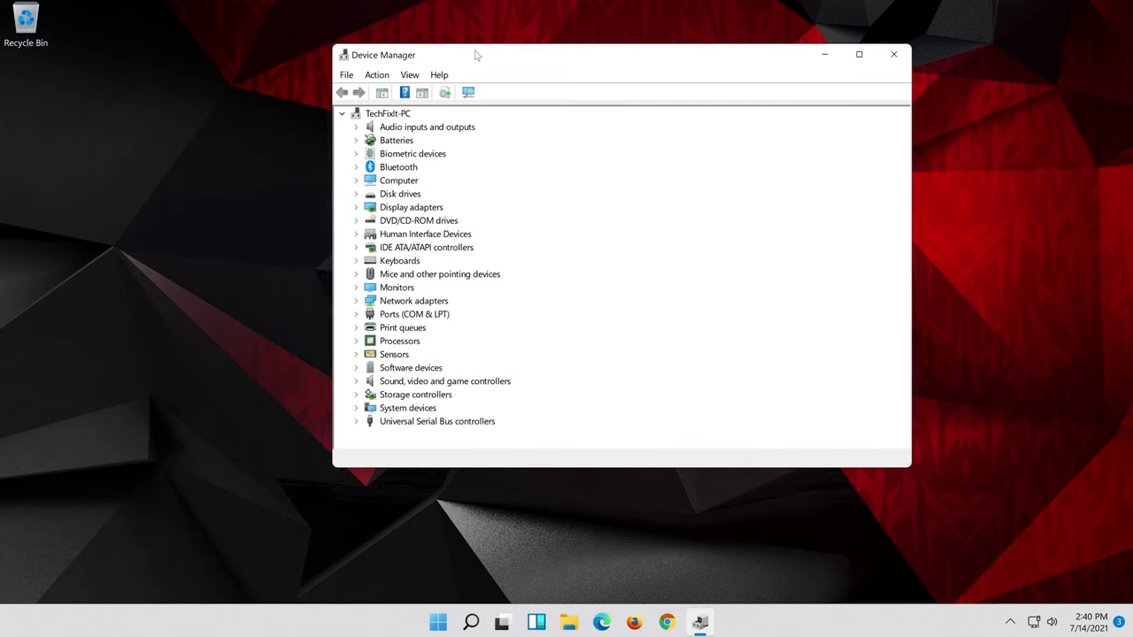
# Step: Open the driver properties of the High Definition Audio Device under Sound, video and game controllers
pyautogui.click(357, 382)
pyautogui.click(387, 398)
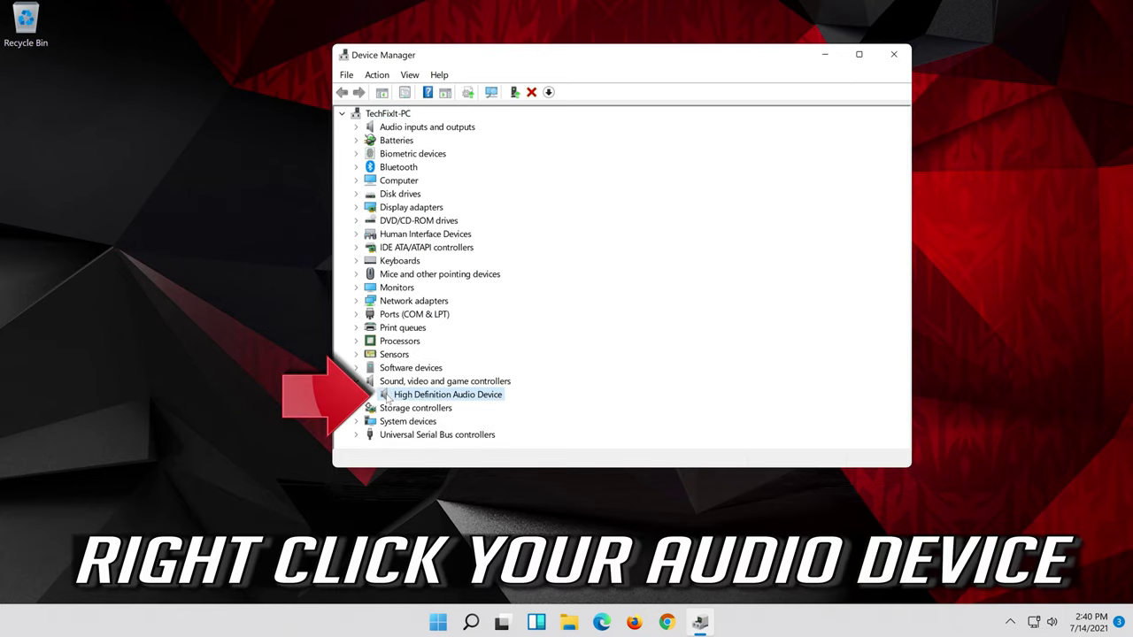
pyautogui.rightClick(474, 400)
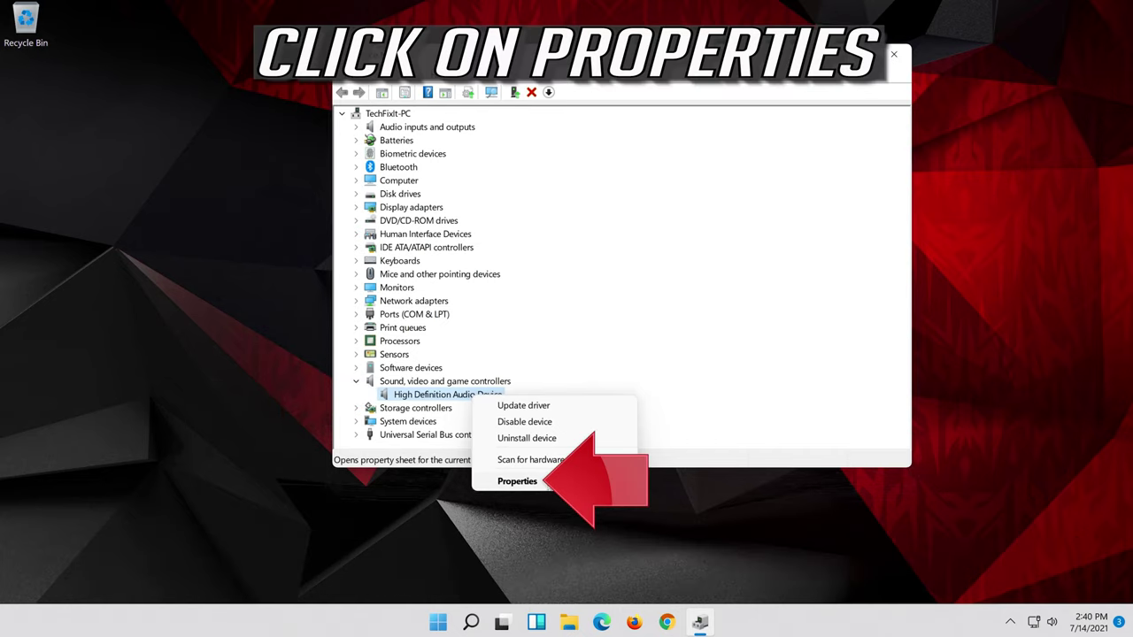
pyautogui.click(551, 483)
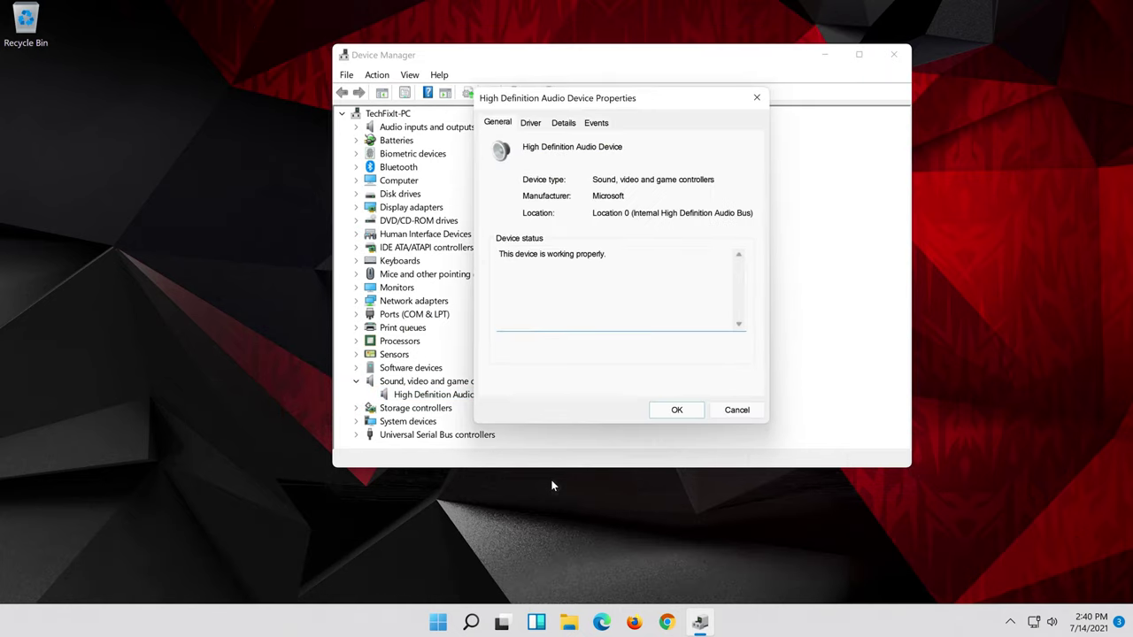
pyautogui.click(533, 124)
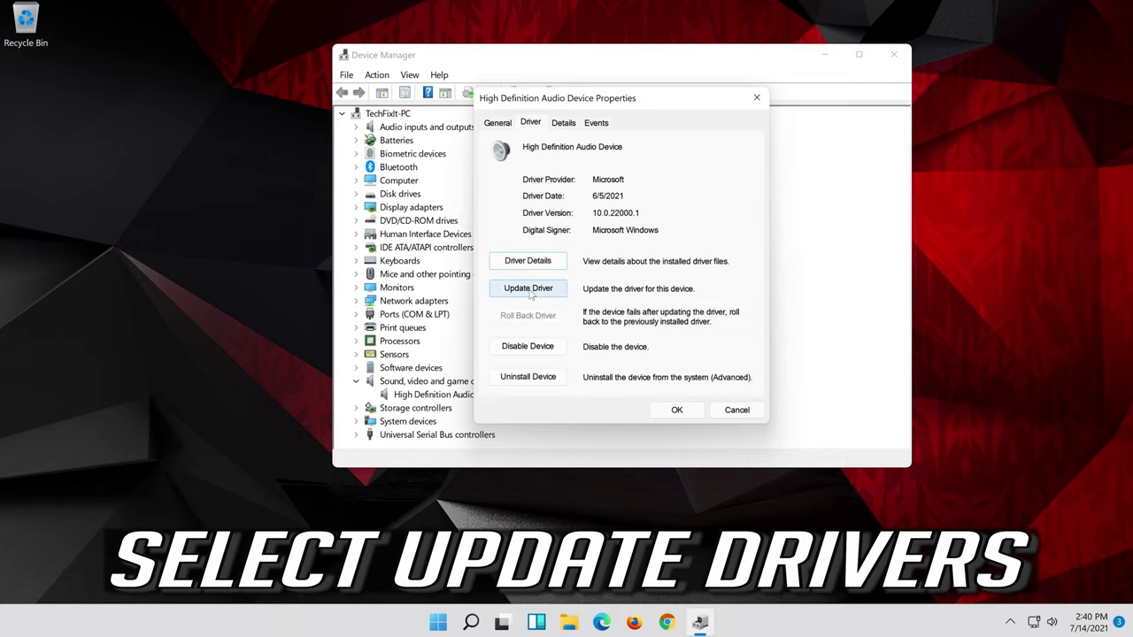
# Step: Update the audio device's driver with the automatic search, and check Windows Update for available updates
pyautogui.click(528, 288)
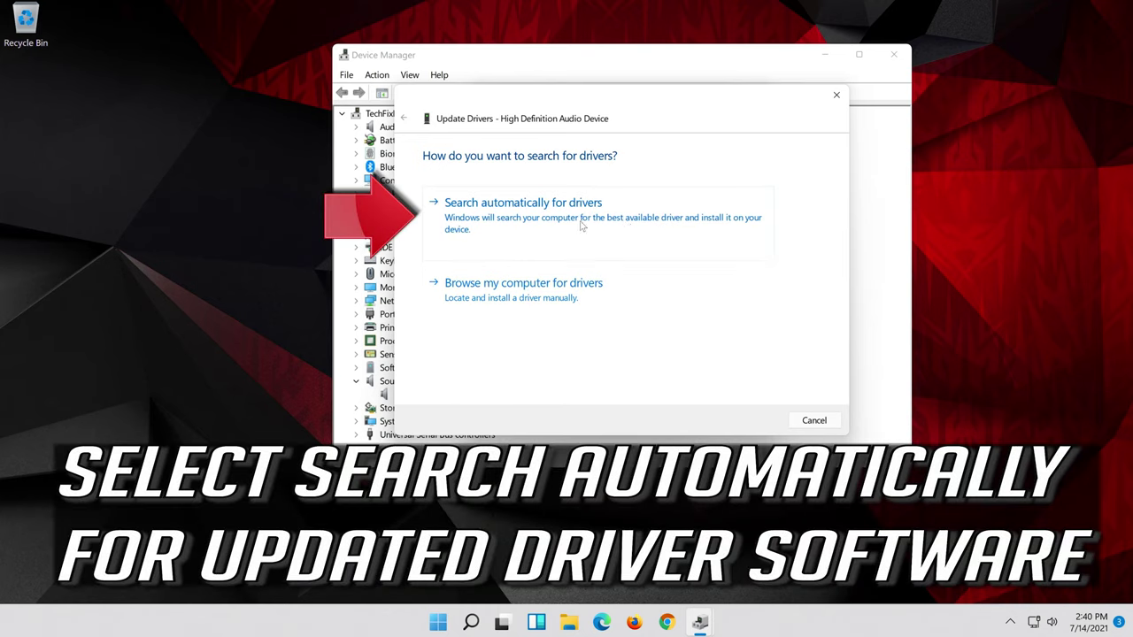
pyautogui.click(620, 227)
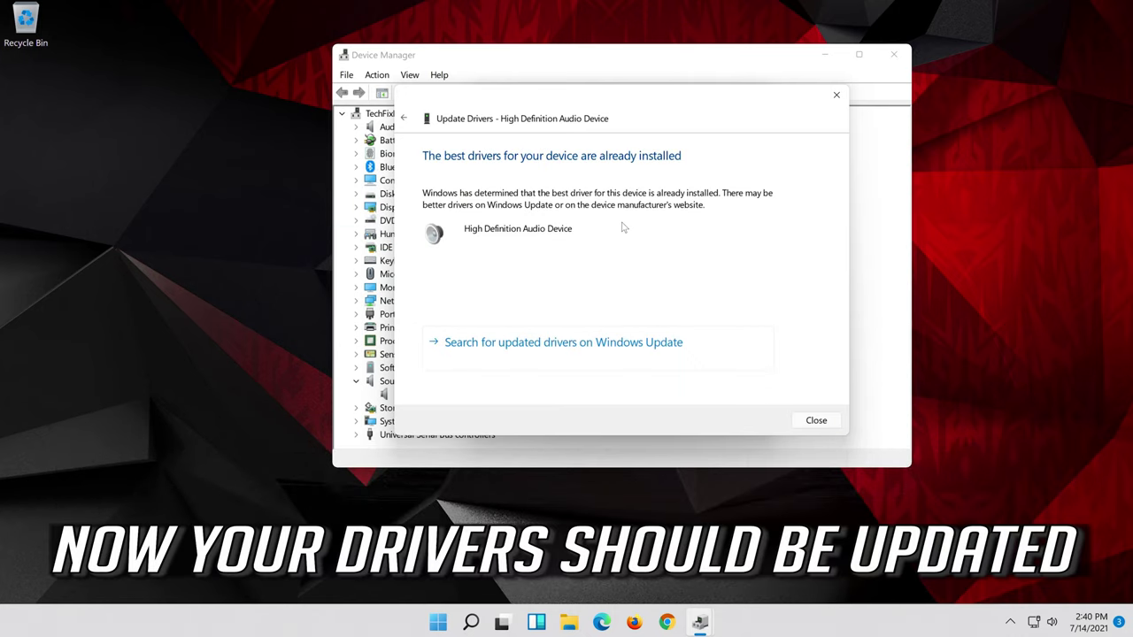
pyautogui.click(606, 359)
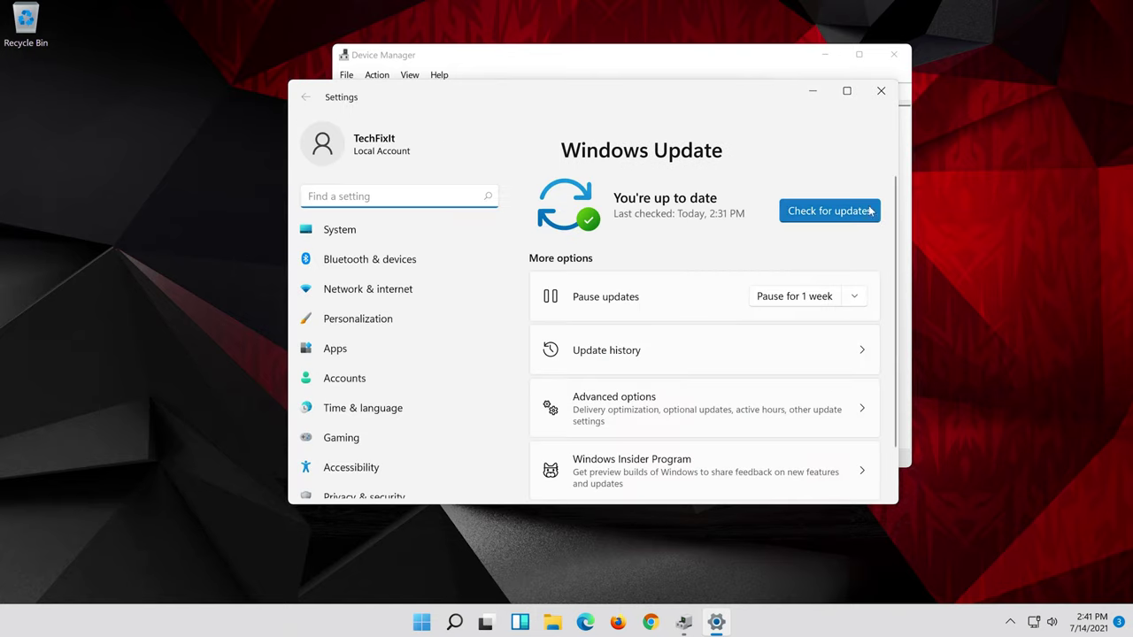
pyautogui.click(823, 210)
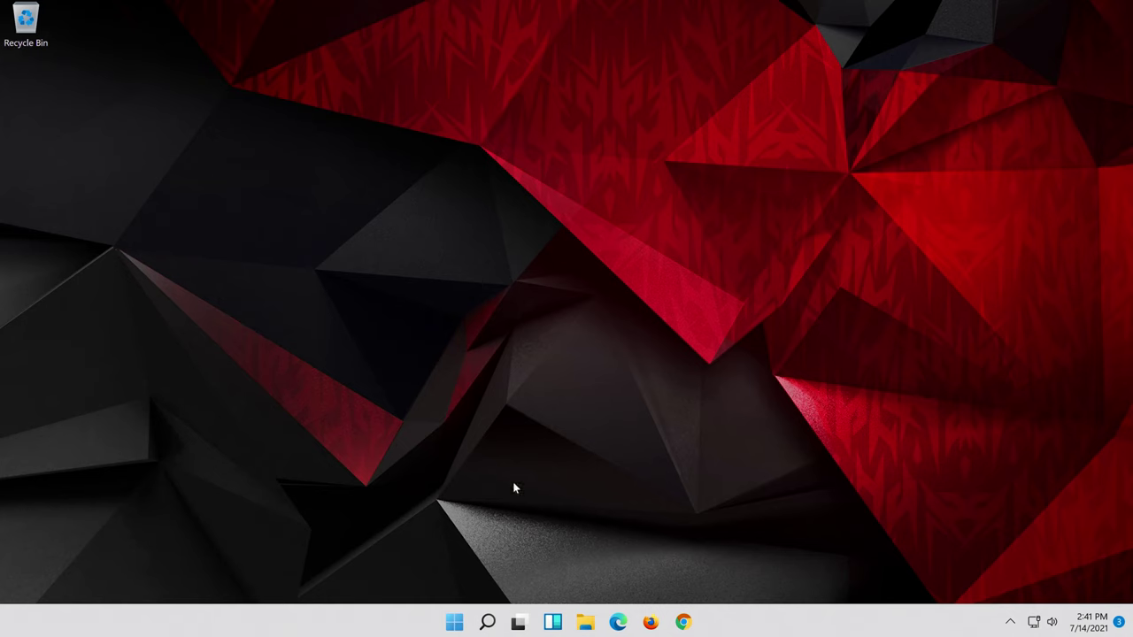
# Step: Search Windows for "control panel" and open Control Panel
pyautogui.click(488, 624)
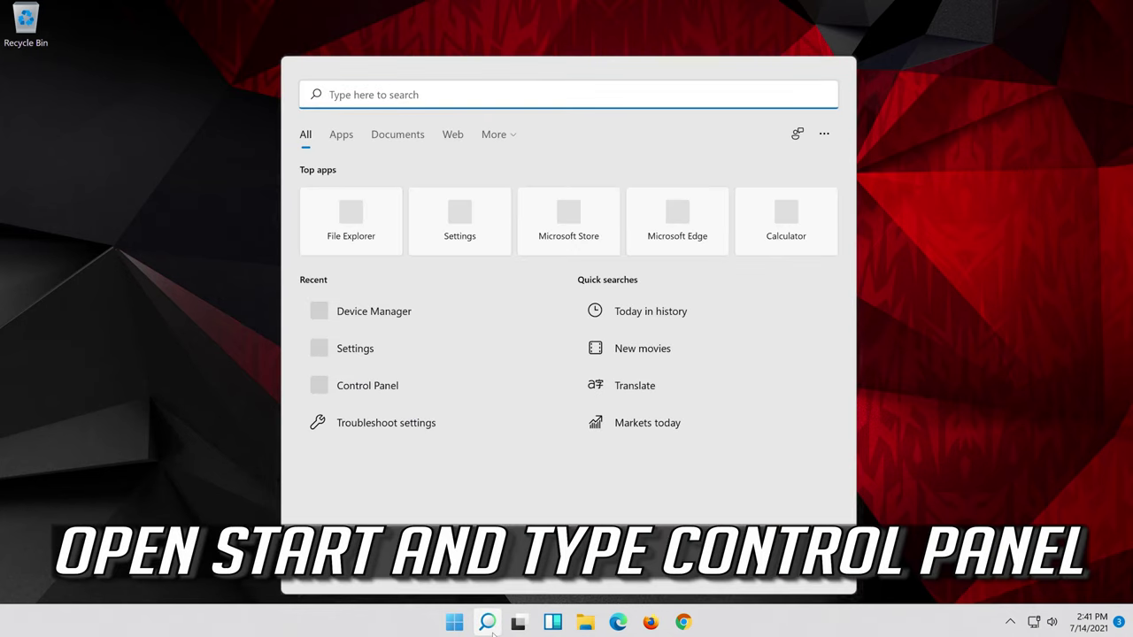
pyautogui.write('c')
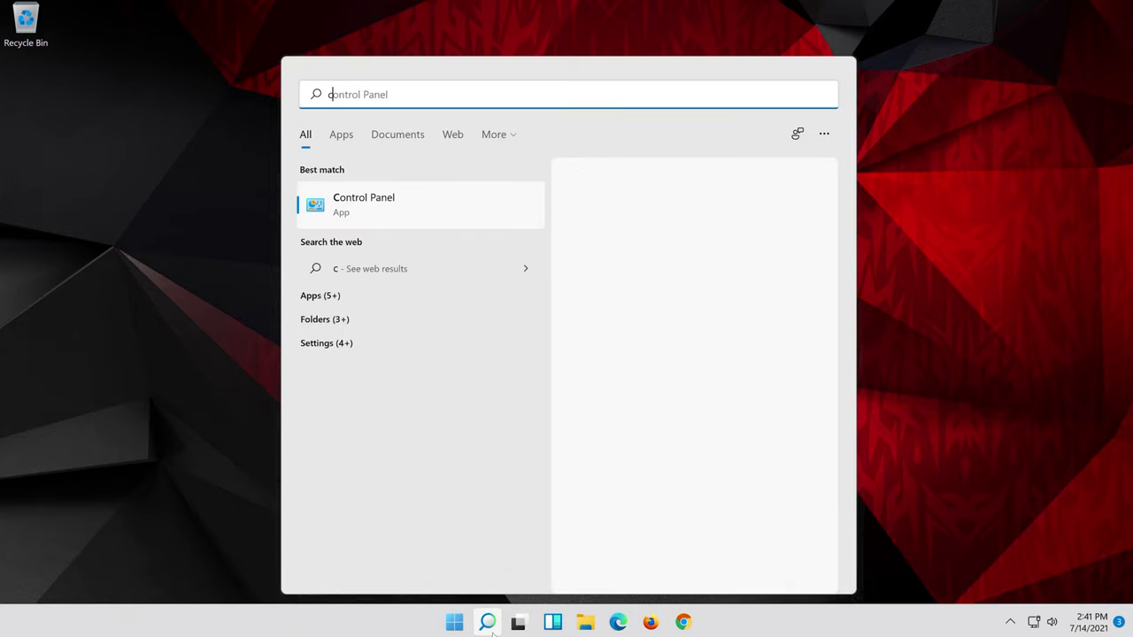
pyautogui.write('ontrol p')
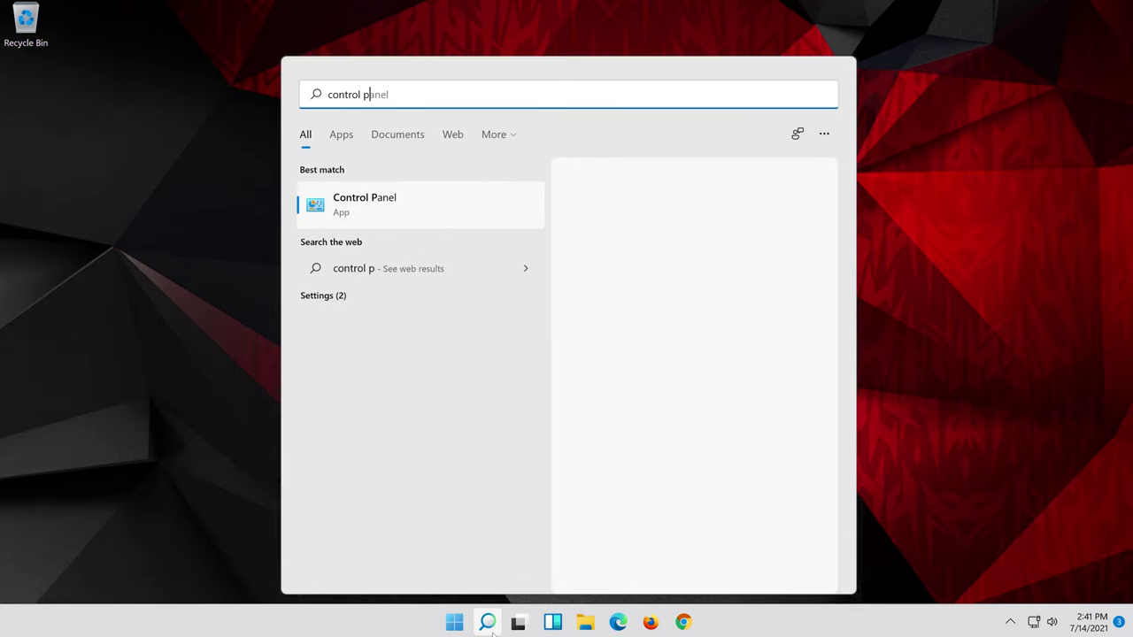
pyautogui.write('anel')
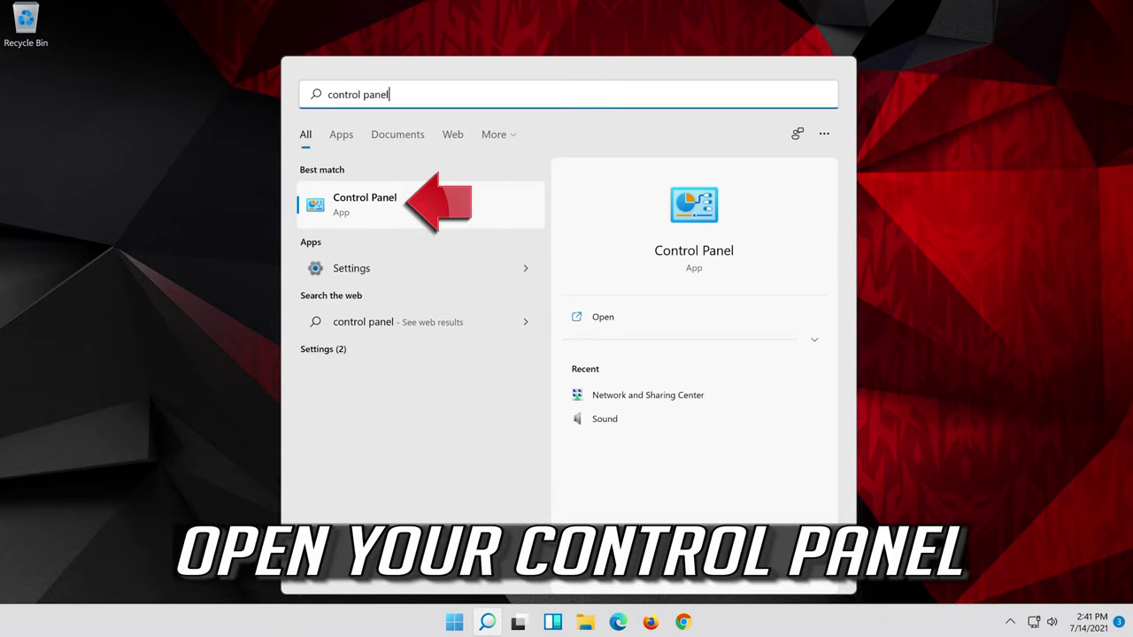
pyautogui.click(479, 205)
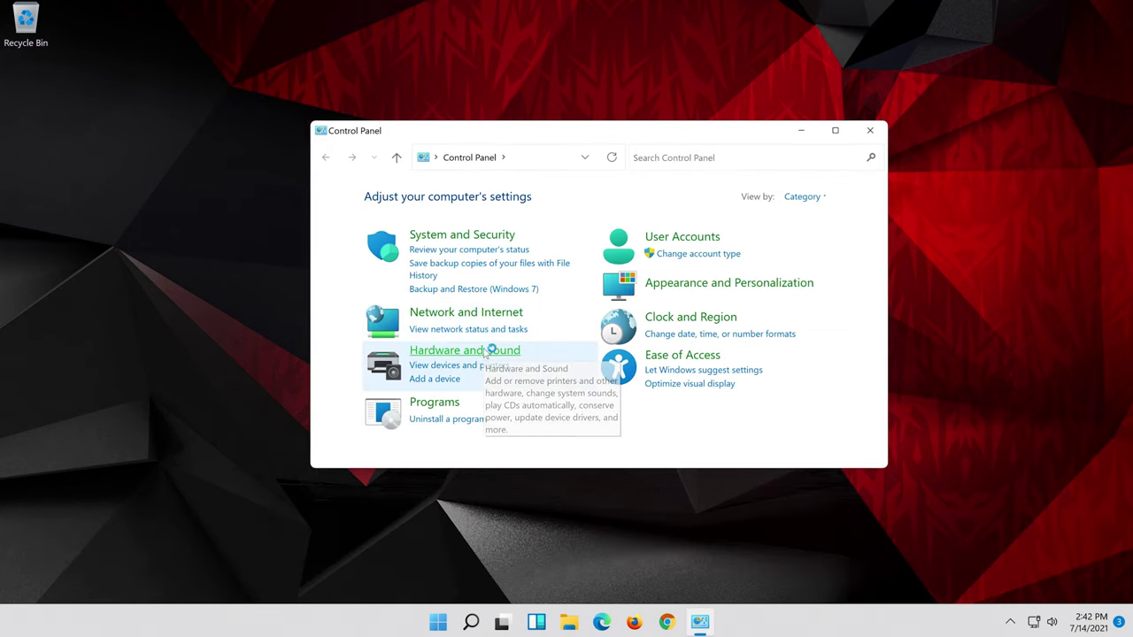
# Step: Open the Sound settings from the Hardware and Sound category and close the Control Panel window covering them
pyautogui.click(489, 351)
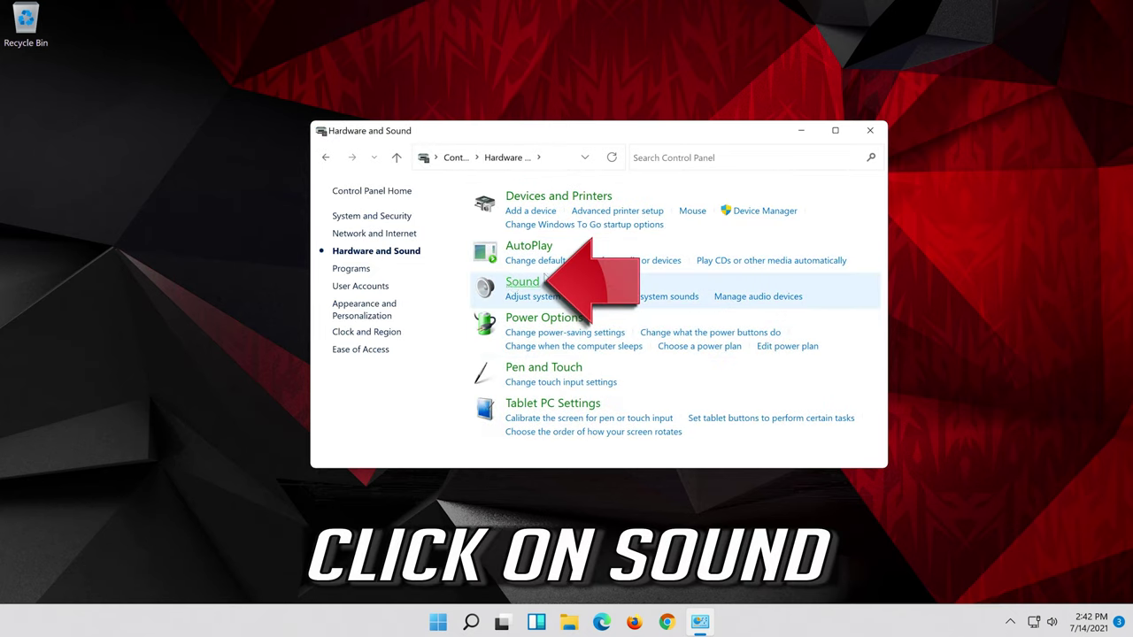
pyautogui.click(521, 283)
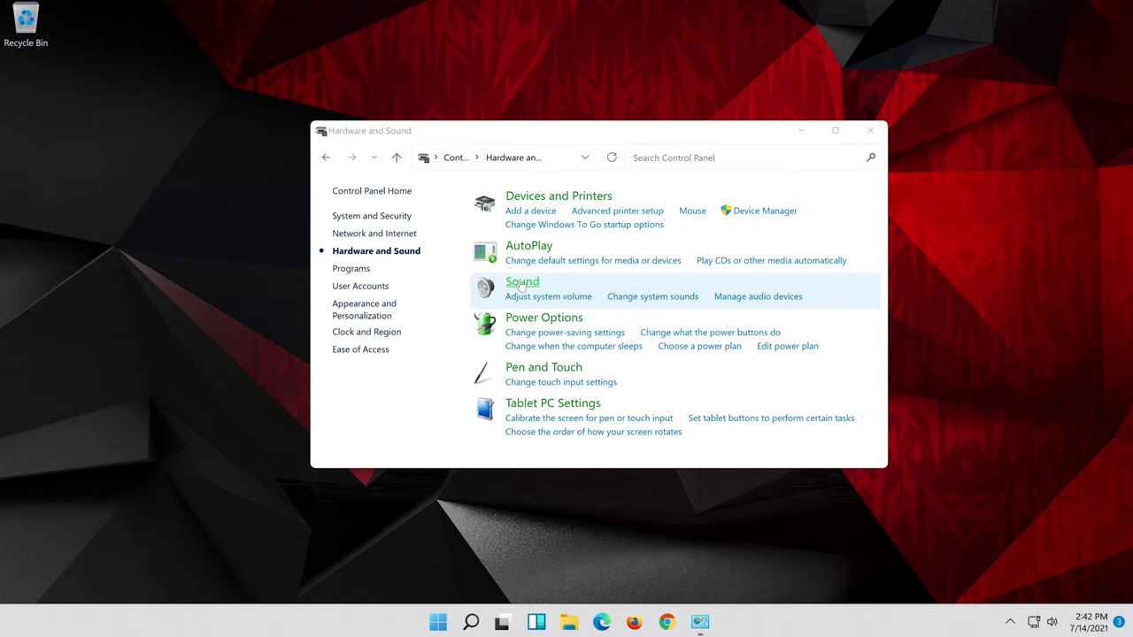
pyautogui.moveTo(190, 41); pyautogui.dragTo(596, 126)
pyautogui.click(858, 130)
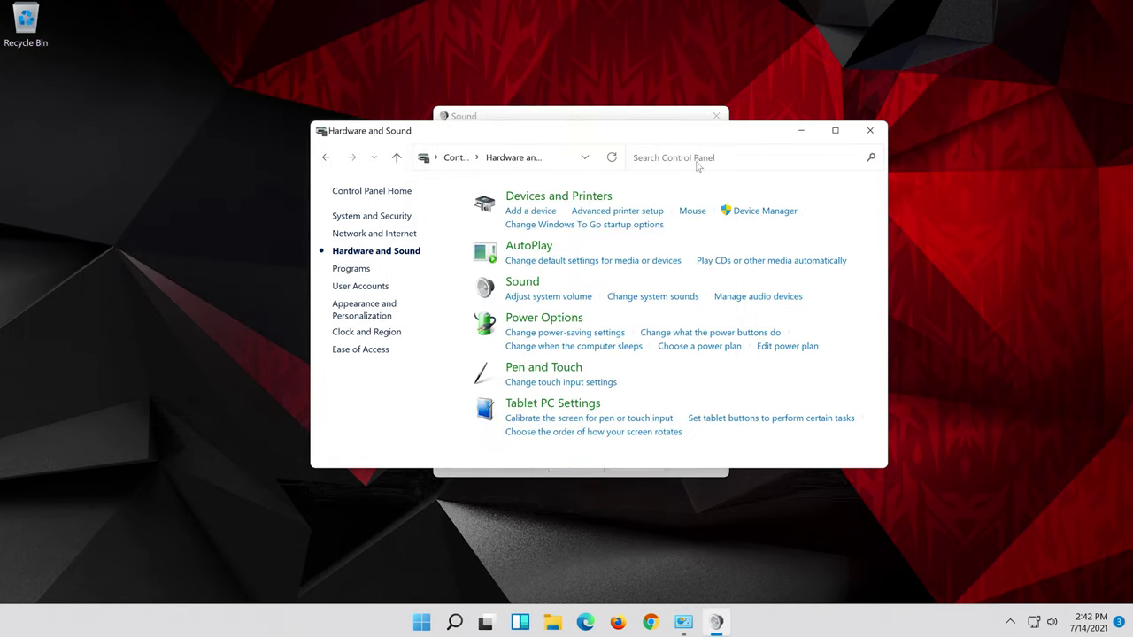
pyautogui.click(869, 131)
pyautogui.click(544, 191)
pyautogui.click(523, 203)
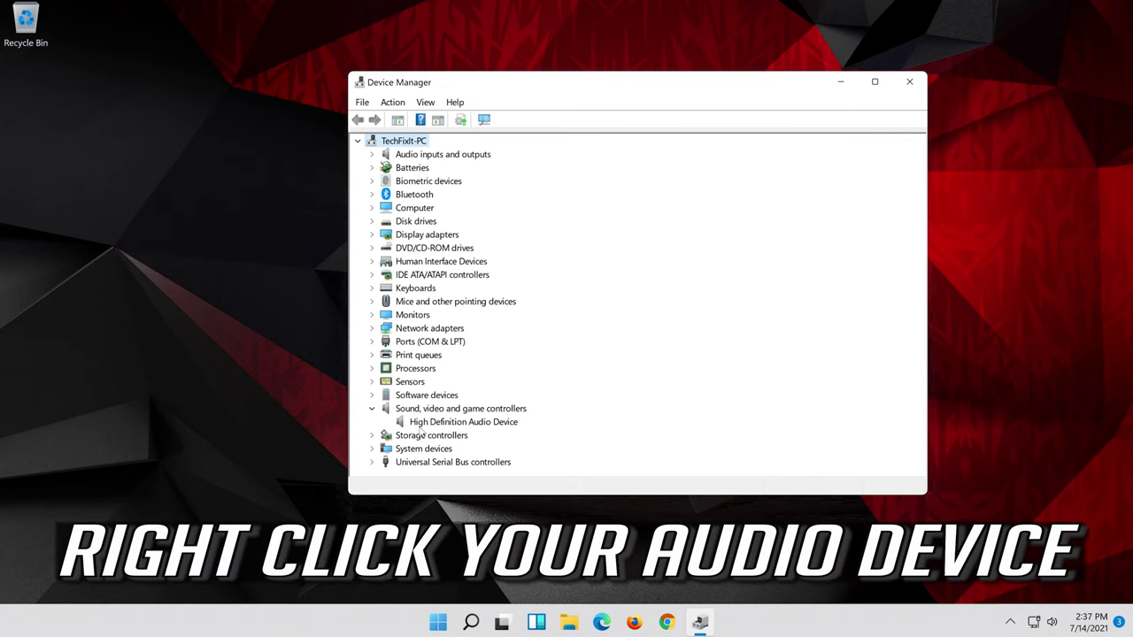
# Step: In Device Manager, open the High Definition Audio Device's properties and display its driver options
pyautogui.click(423, 425)
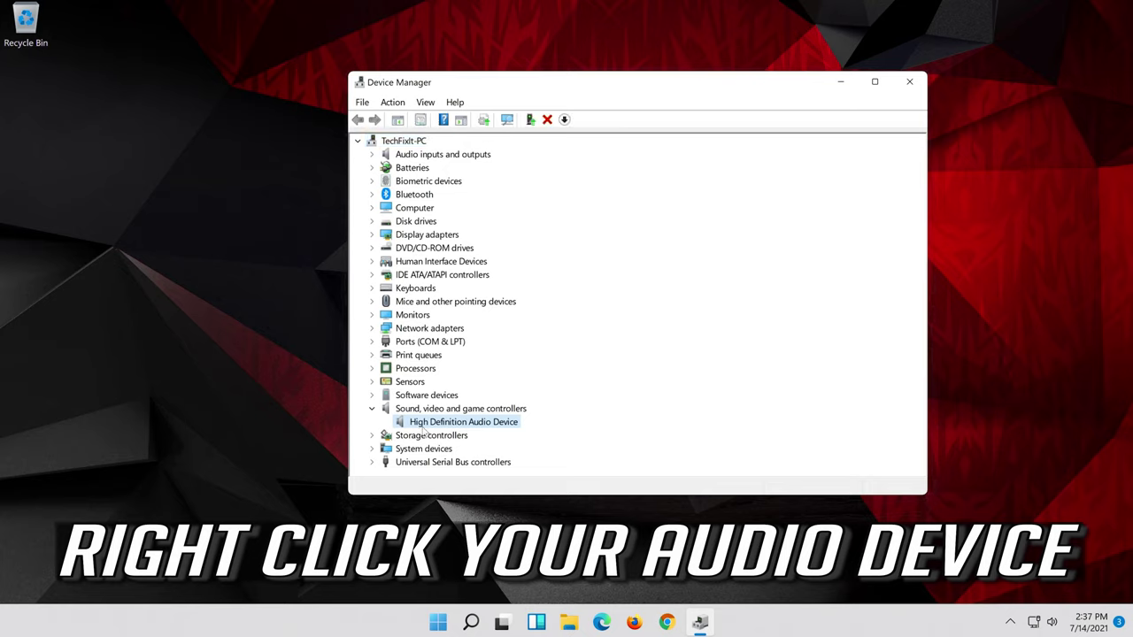
pyautogui.rightClick(506, 430)
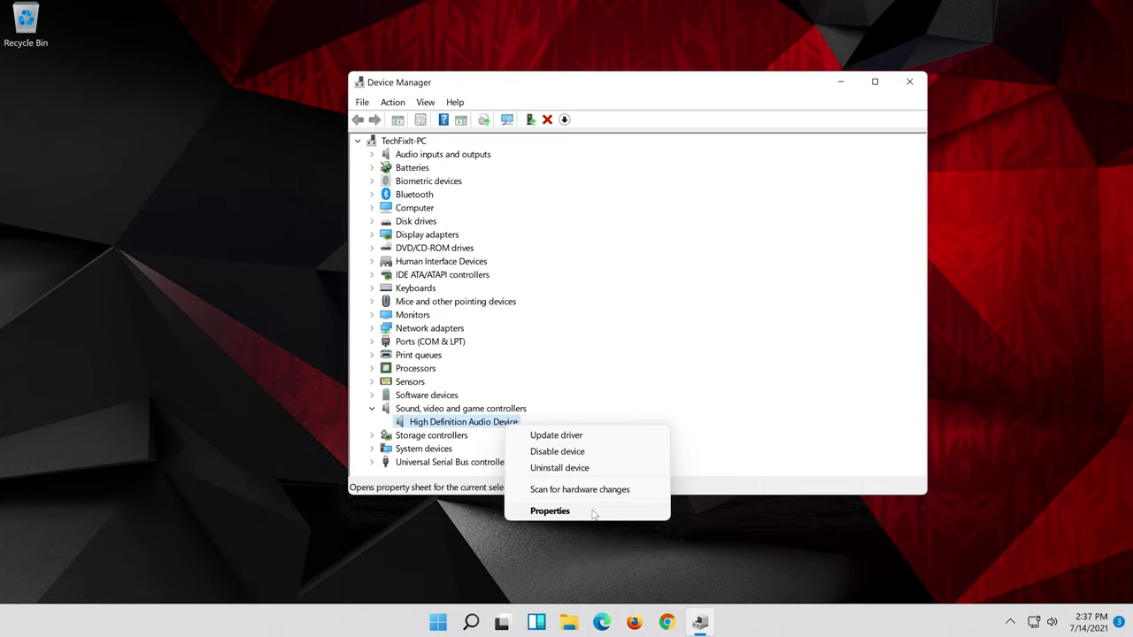
pyautogui.click(550, 511)
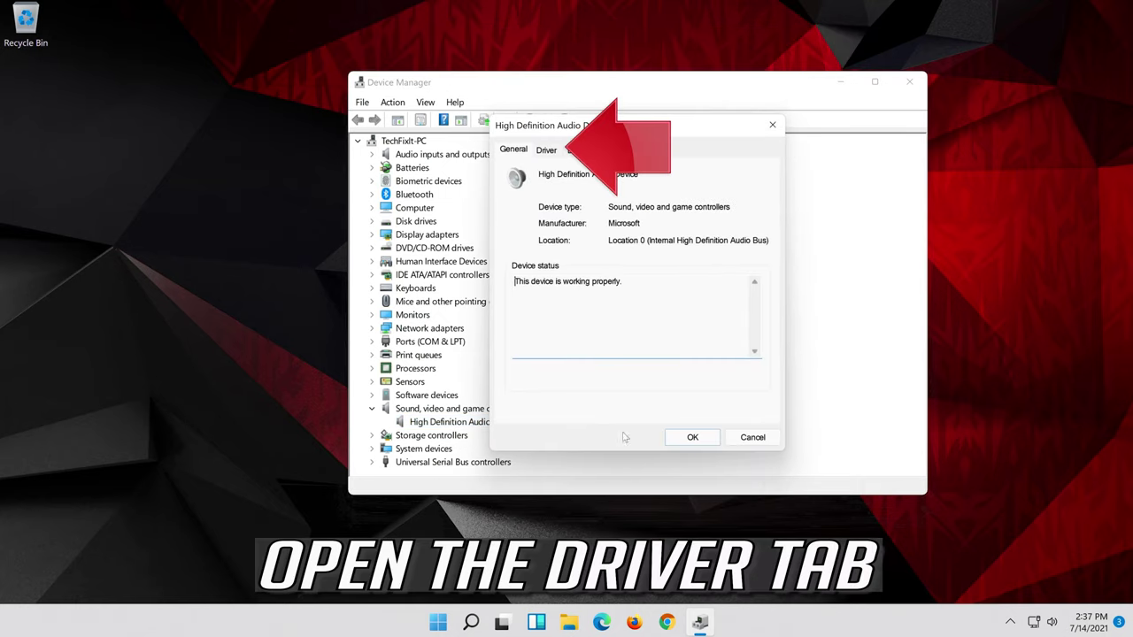
pyautogui.click(545, 151)
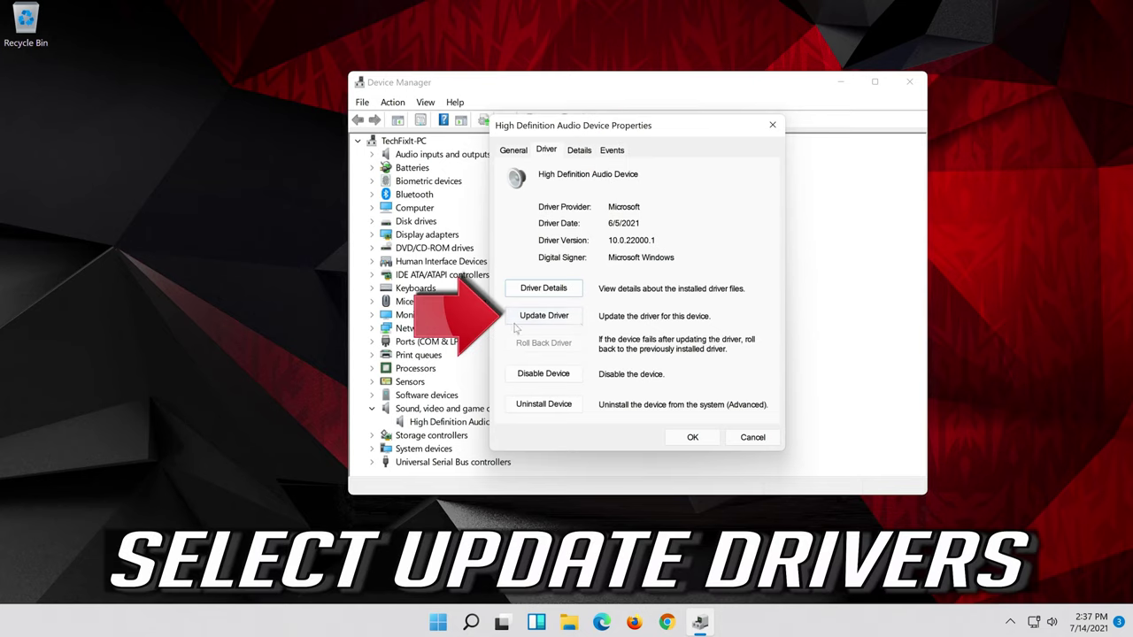
# Step: Install the High Definition Audio Device driver manually from the list of available drivers on the computer, accepting the installation despite the compatibility risk
pyautogui.click(546, 323)
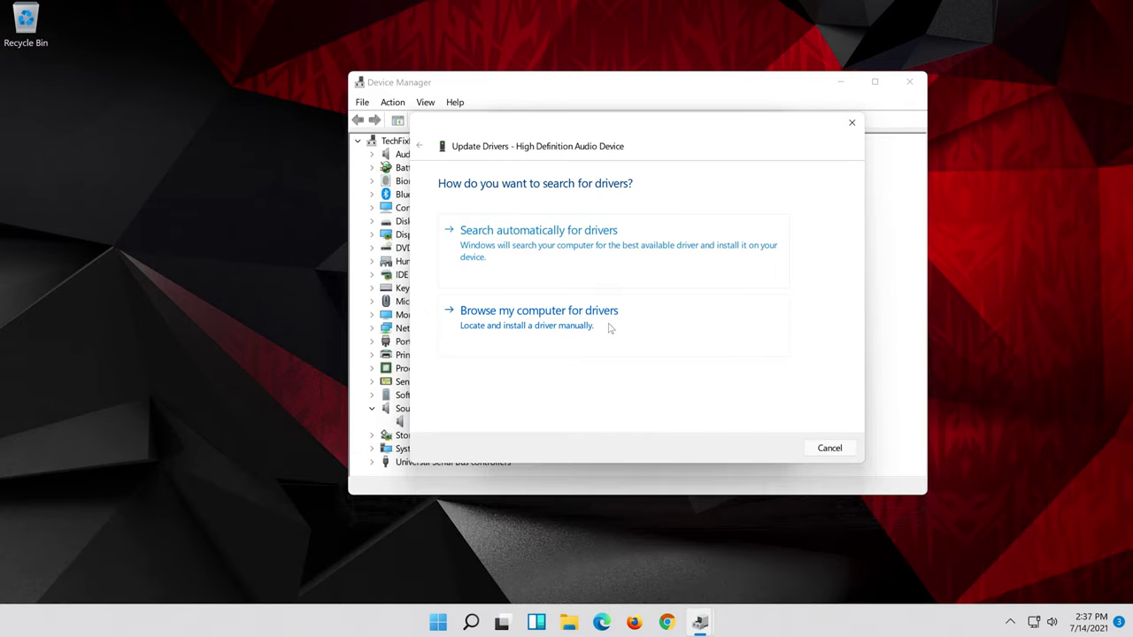
pyautogui.click(608, 327)
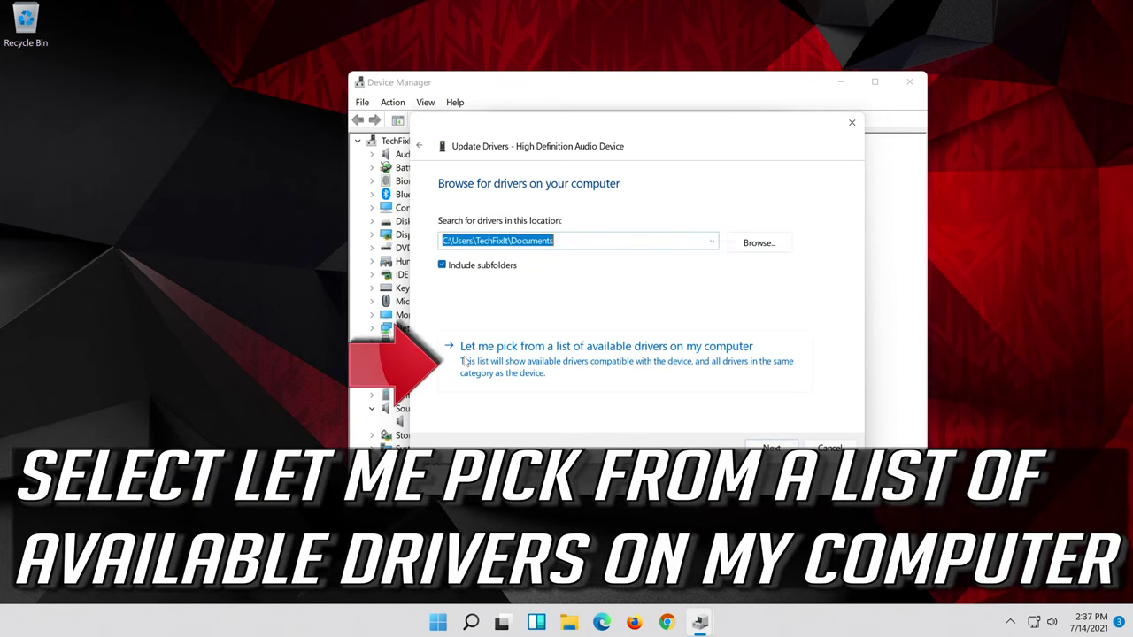
pyautogui.click(554, 373)
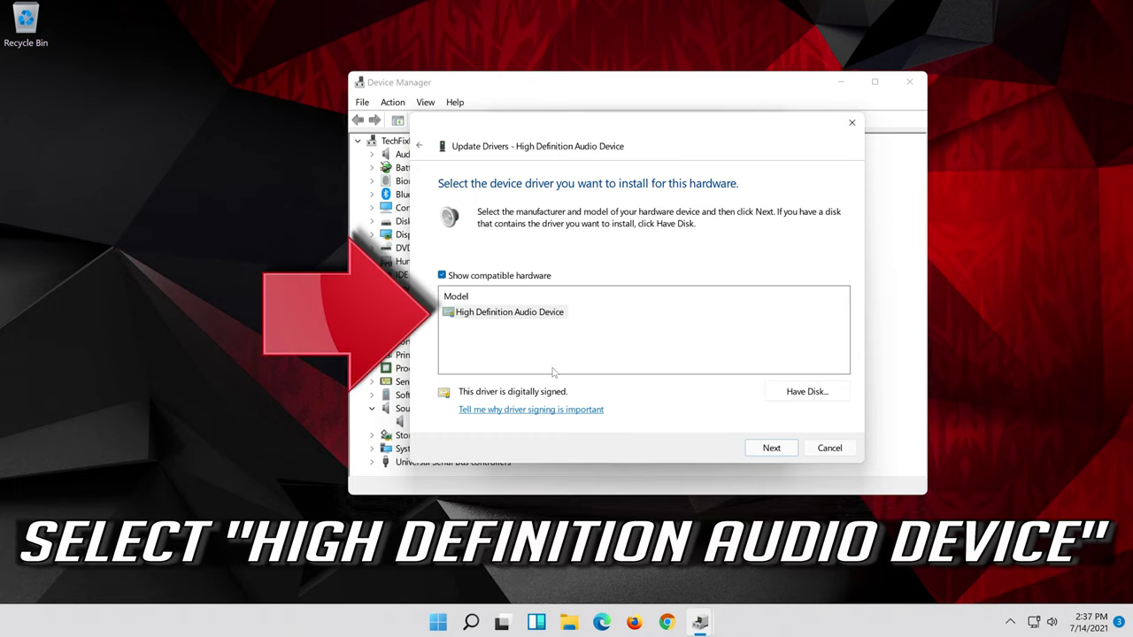
pyautogui.click(549, 313)
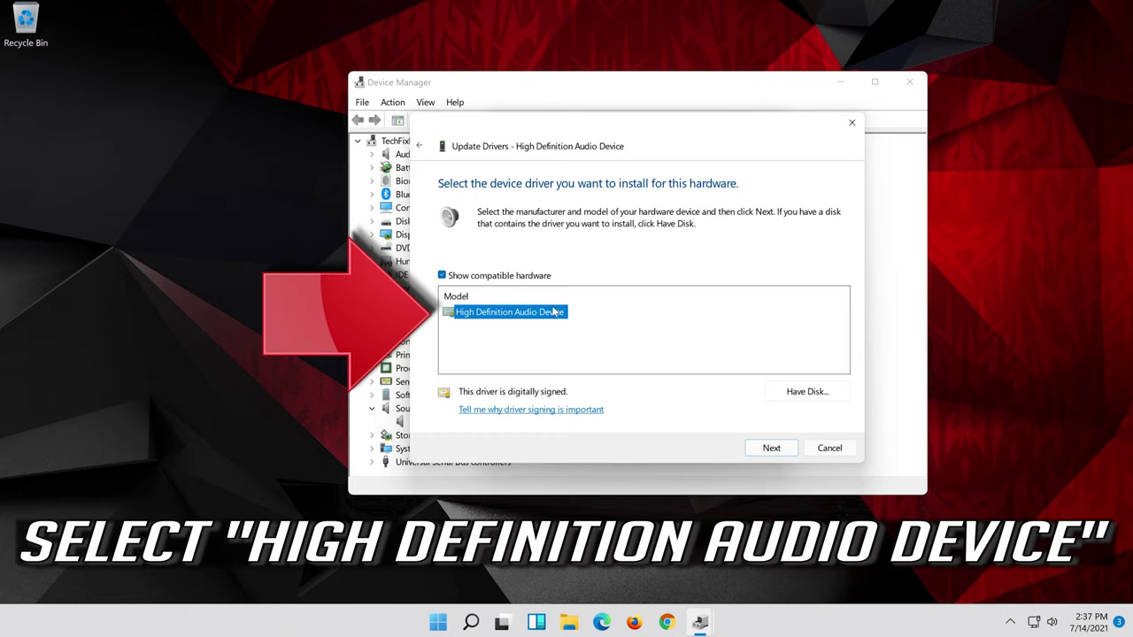
pyautogui.click(783, 453)
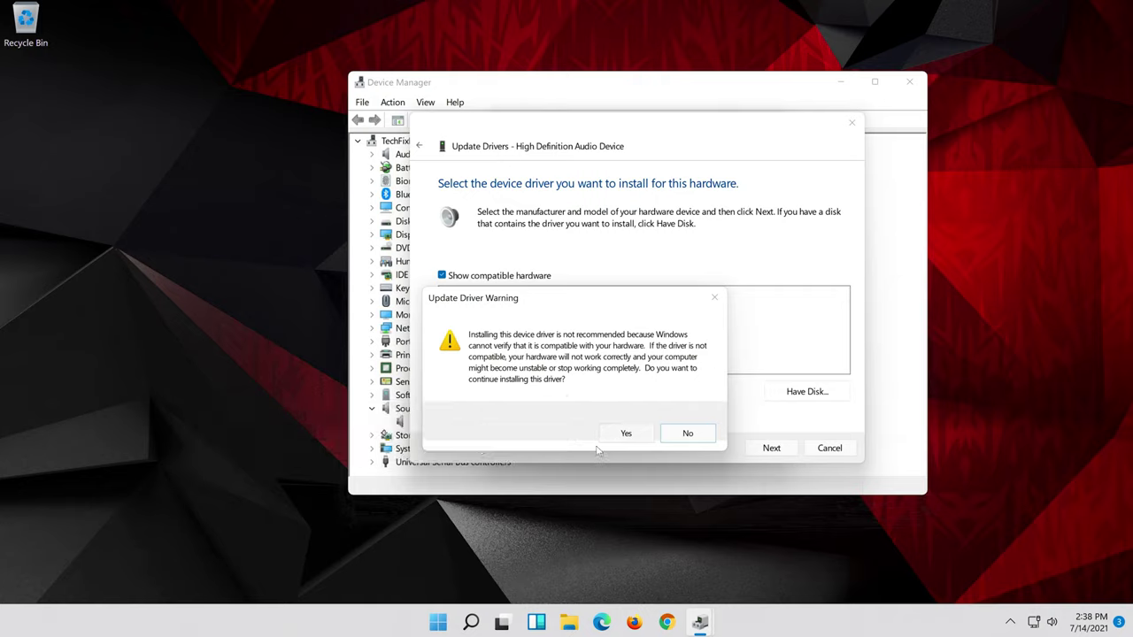
pyautogui.click(626, 433)
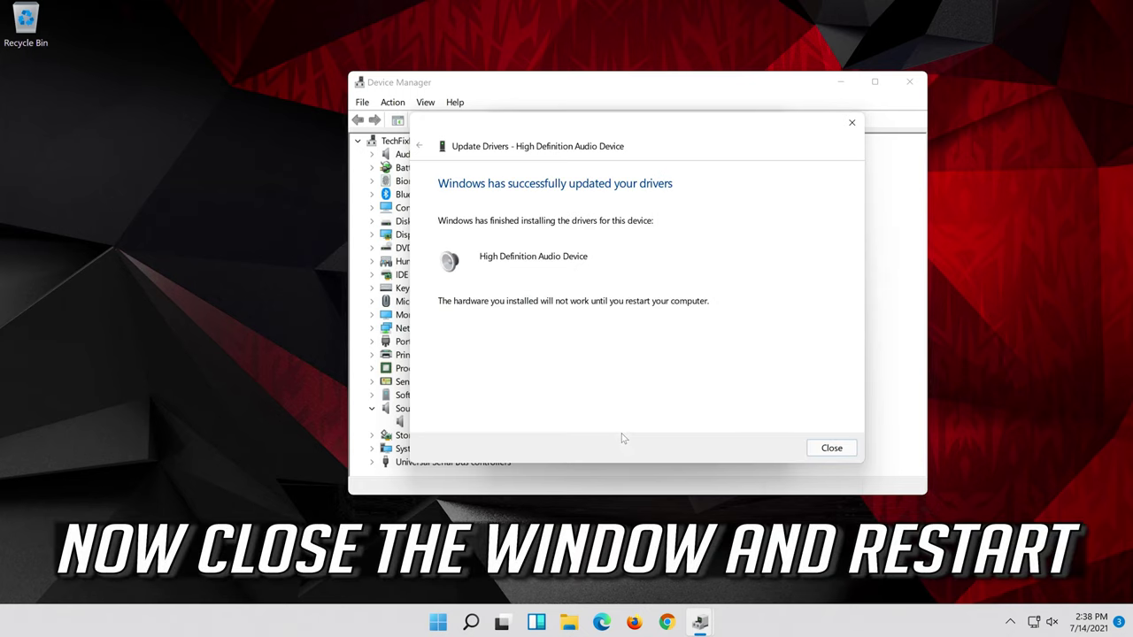
# Step: Close the driver update wizard and the audio device's properties, and agree to restart the computer
pyautogui.click(831, 448)
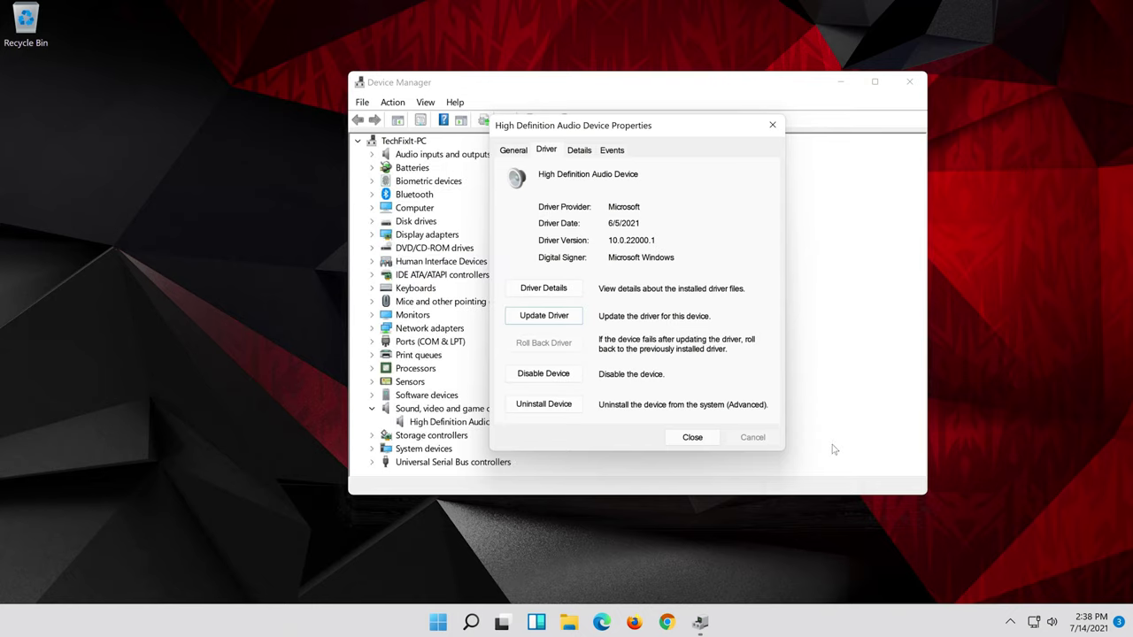
pyautogui.click(691, 438)
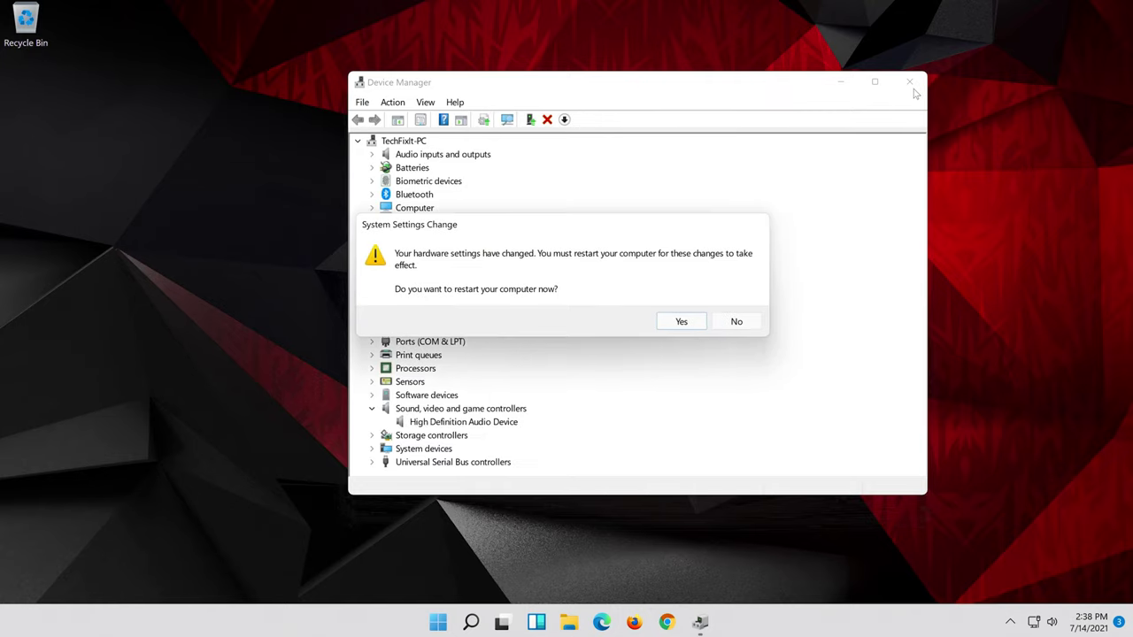
pyautogui.click(681, 322)
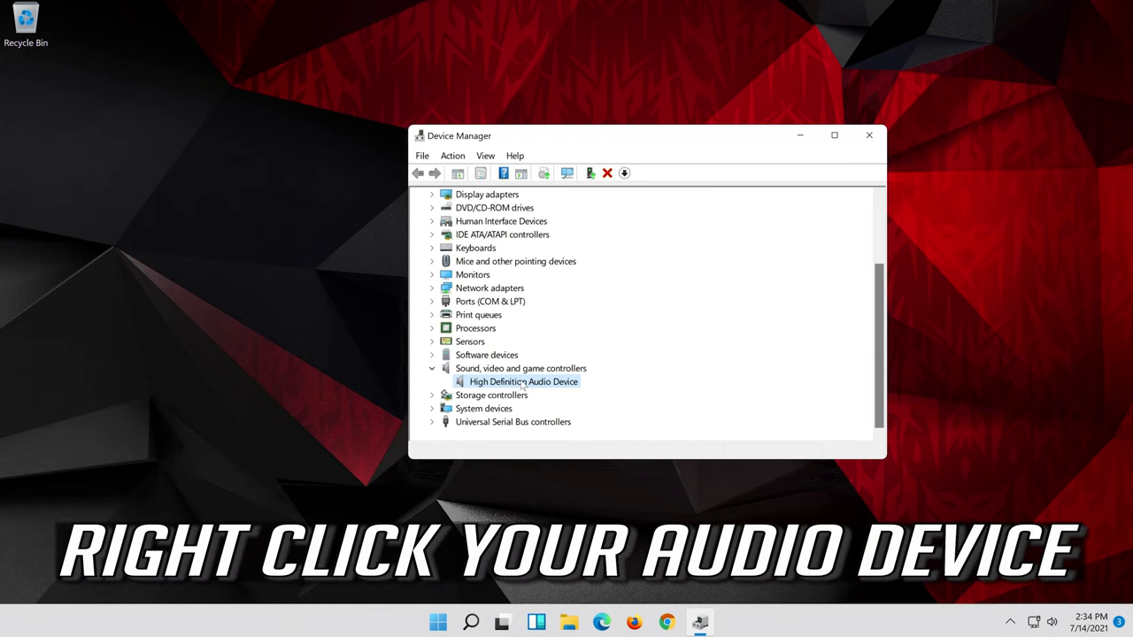
# Step: Uninstall the High Definition Audio Device through its driver properties in Device Manager
pyautogui.rightClick(523, 384)
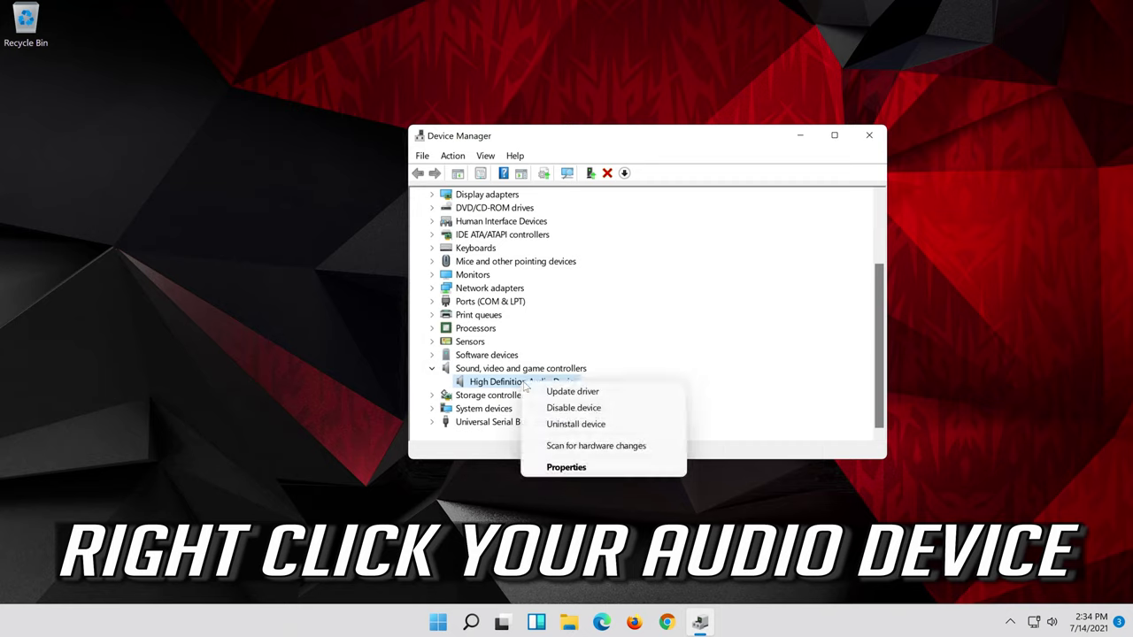
pyautogui.click(581, 468)
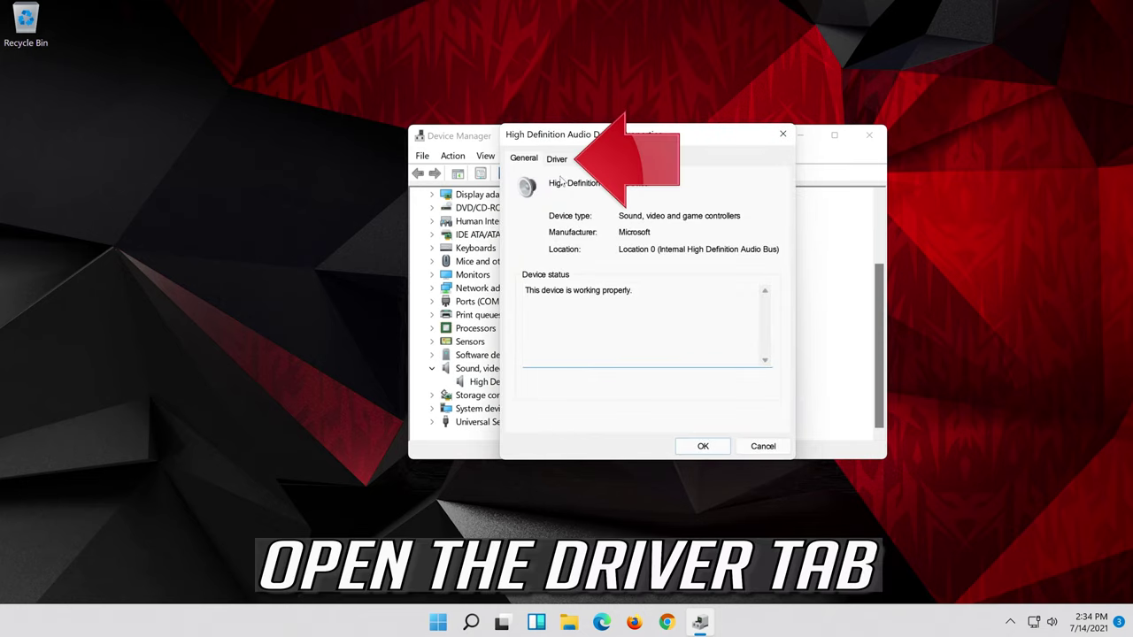
pyautogui.click(555, 159)
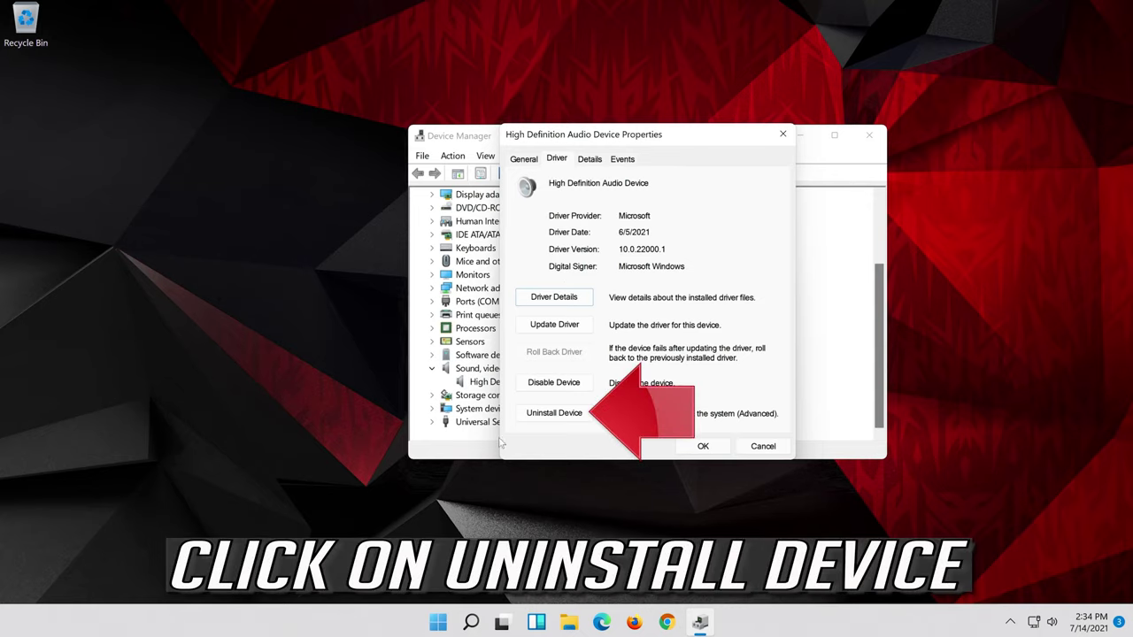
pyautogui.click(559, 414)
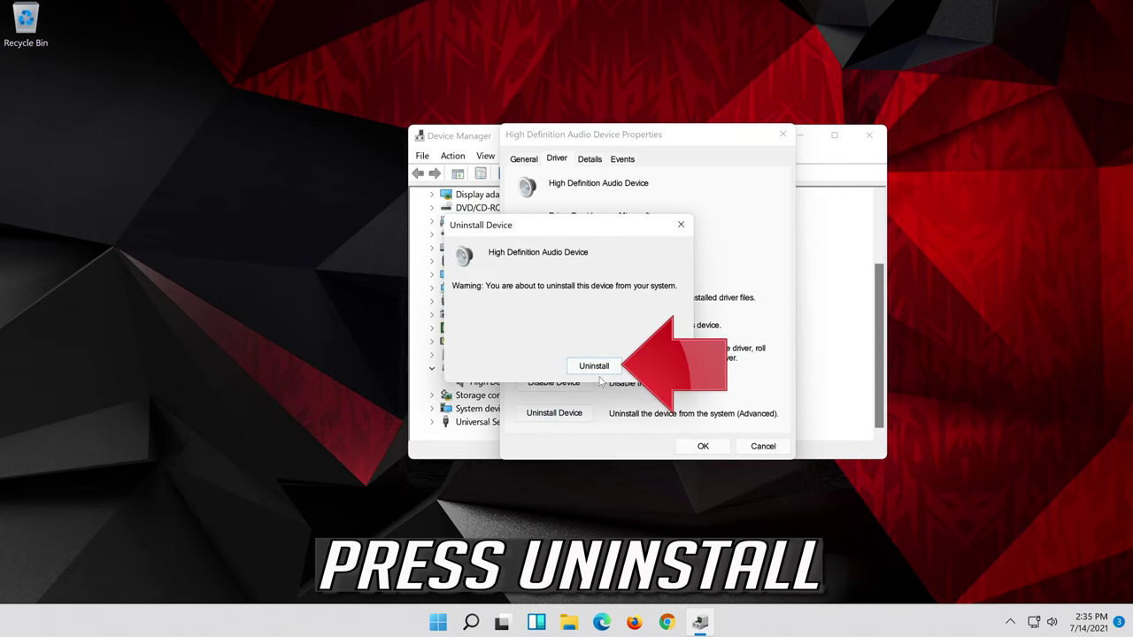
pyautogui.click(597, 368)
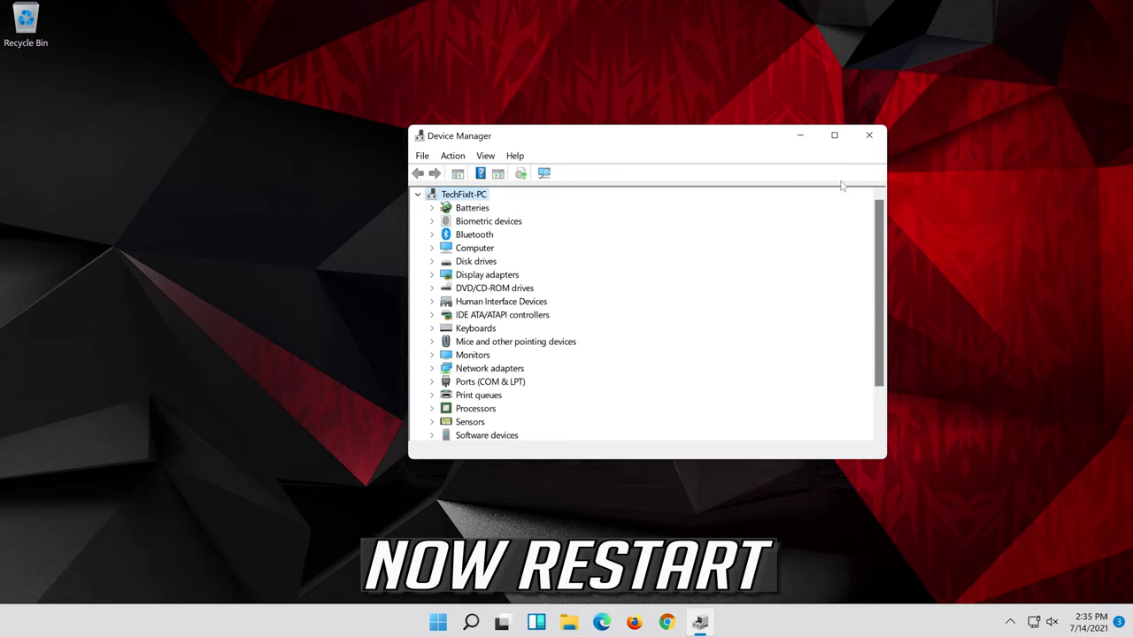
# Step: Close Device Manager and restart the computer
pyautogui.click(868, 136)
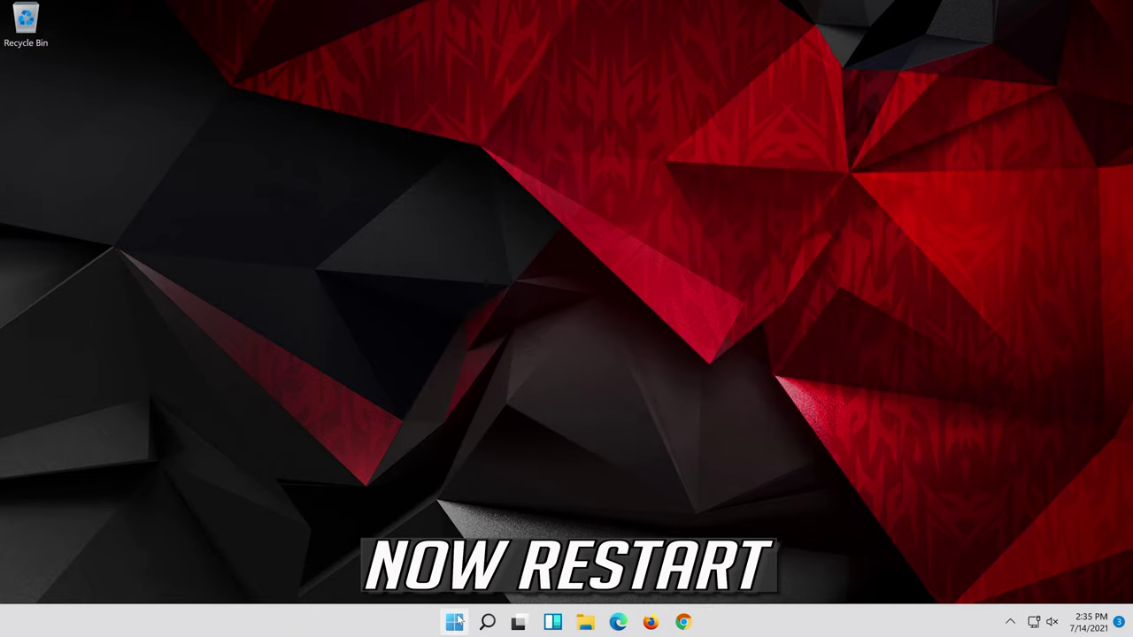
pyautogui.click(453, 623)
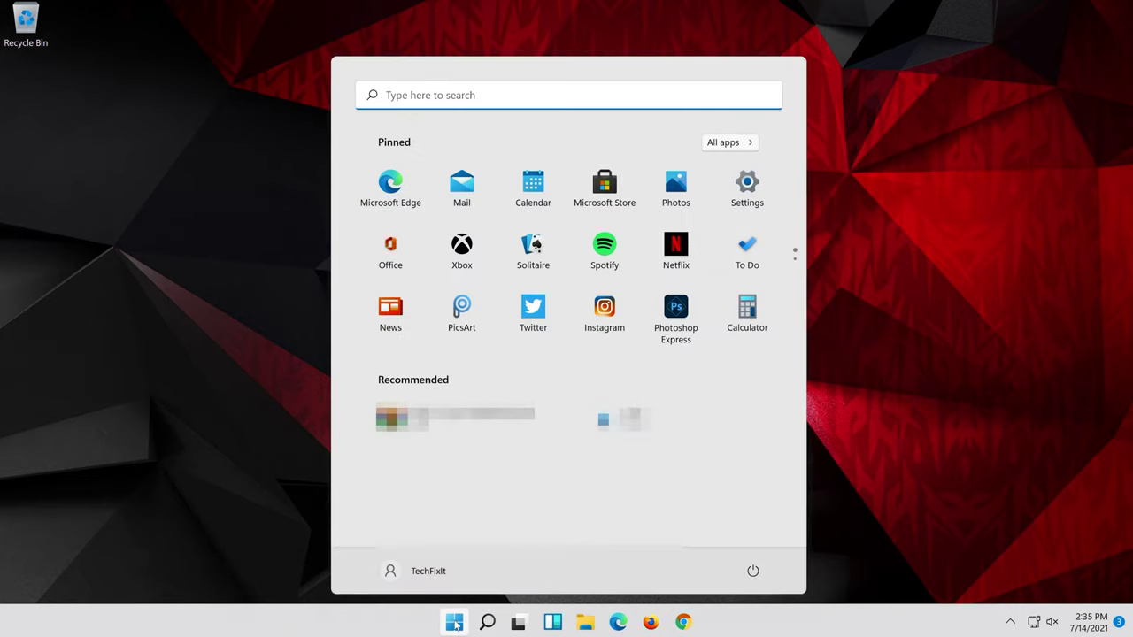
pyautogui.click(752, 571)
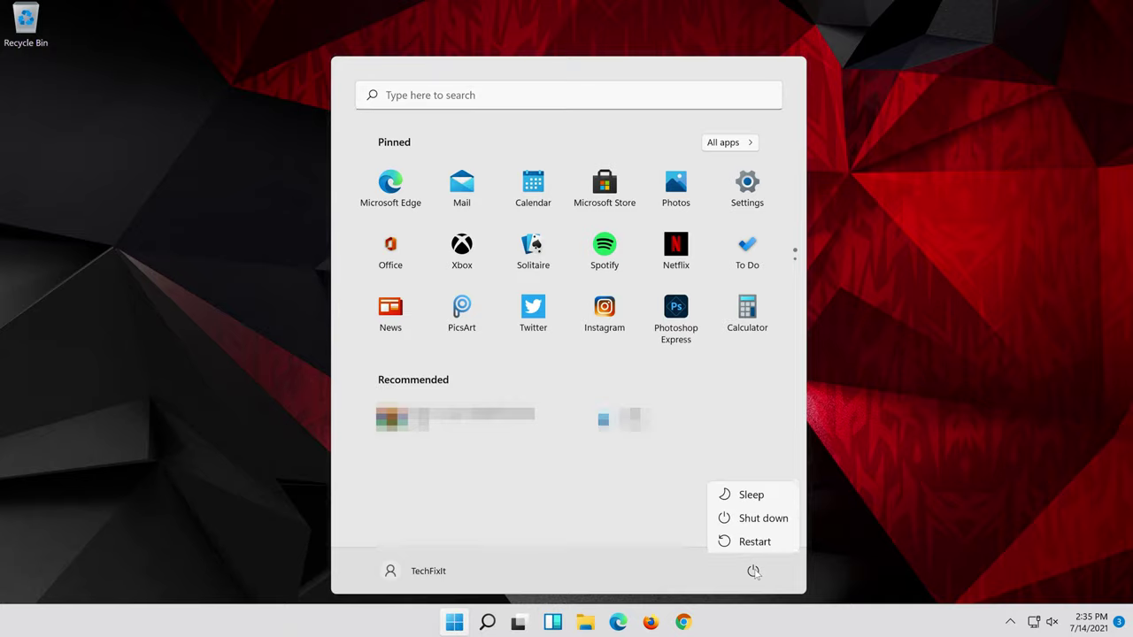
pyautogui.click(763, 540)
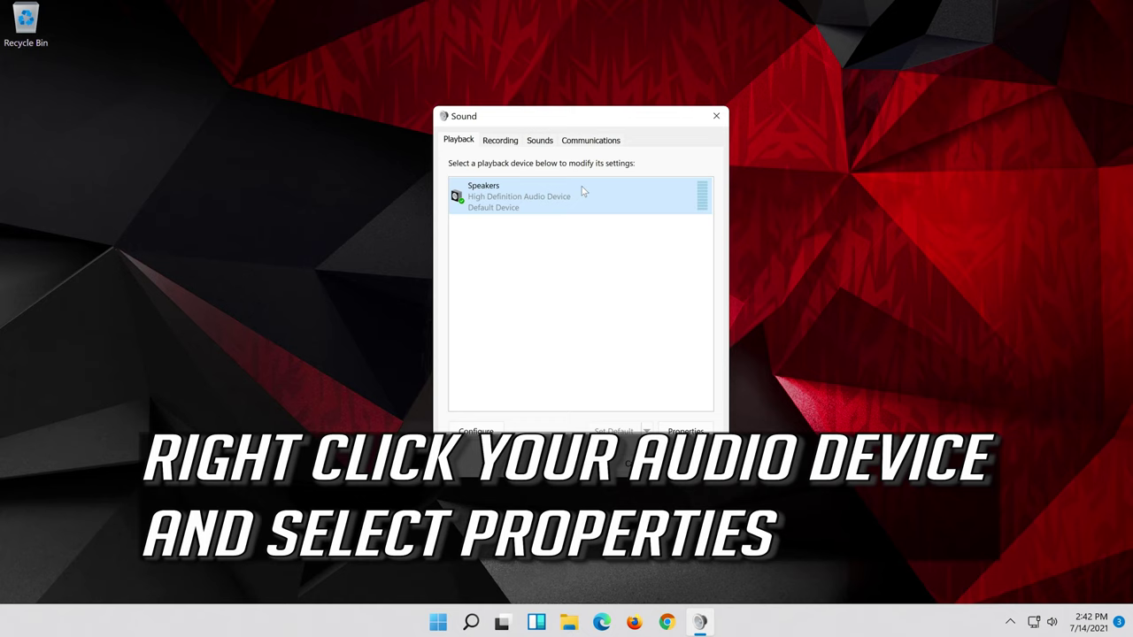
# Step: Disable all enhancements in the Speakers playback device's properties, apply the change and close the Sound settings
pyautogui.rightClick(582, 190)
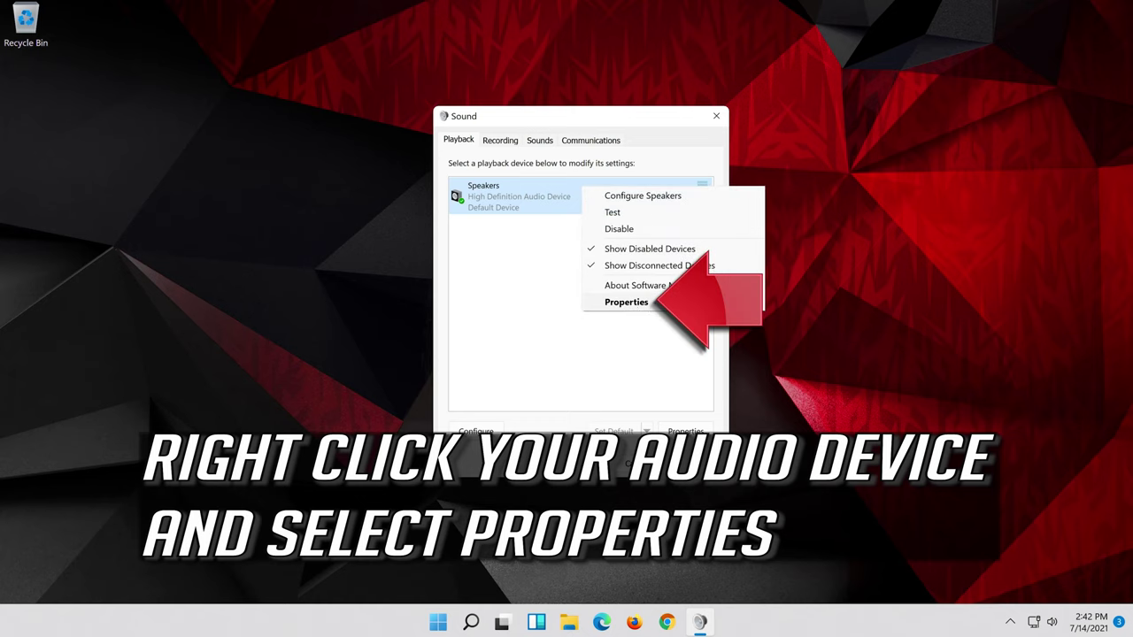
pyautogui.click(672, 308)
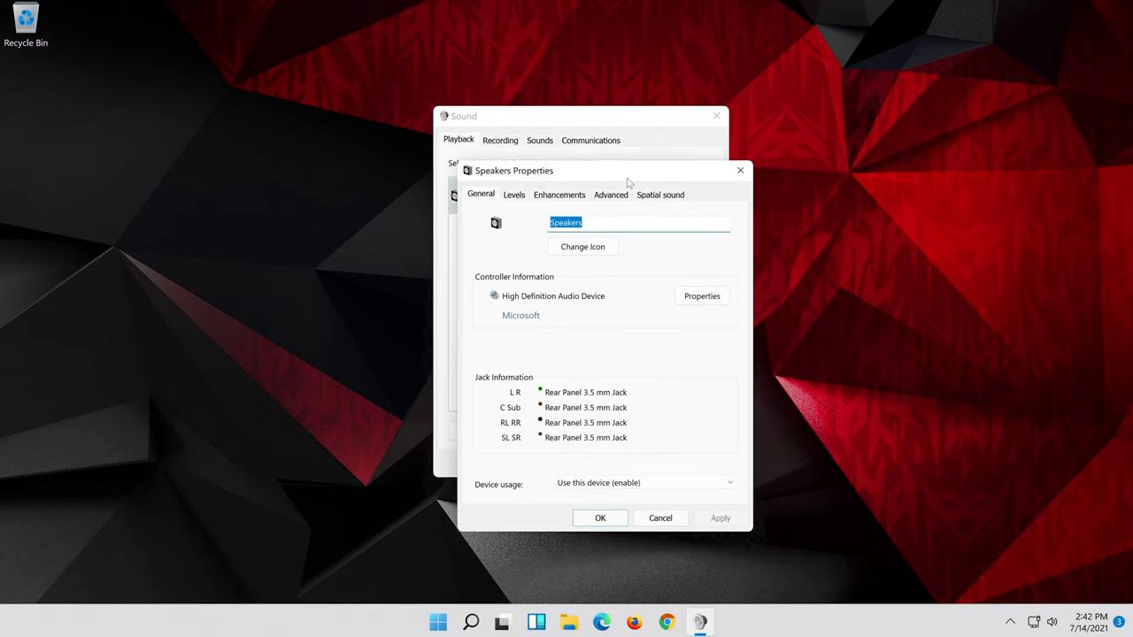
pyautogui.moveTo(629, 179); pyautogui.dragTo(606, 124)
pyautogui.click(558, 137)
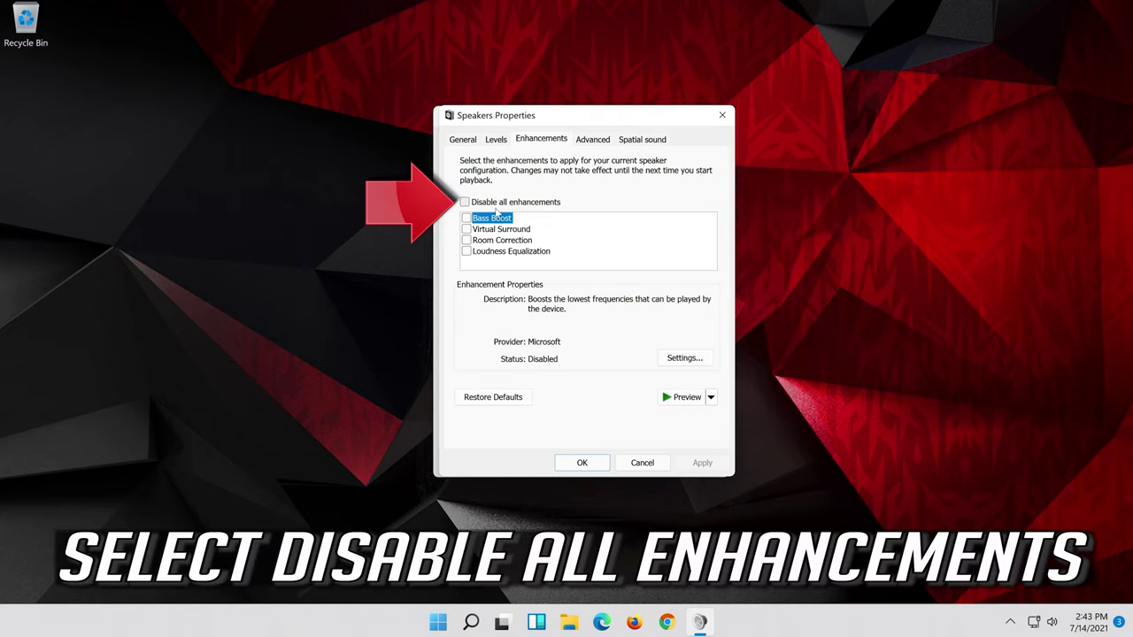
pyautogui.click(466, 202)
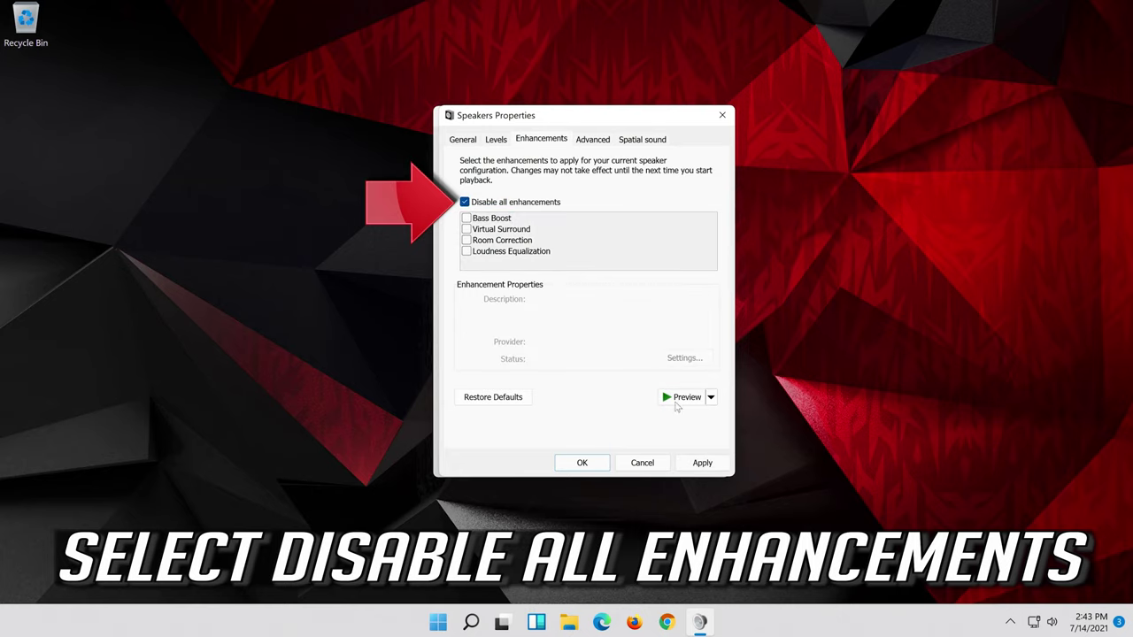
pyautogui.click(712, 463)
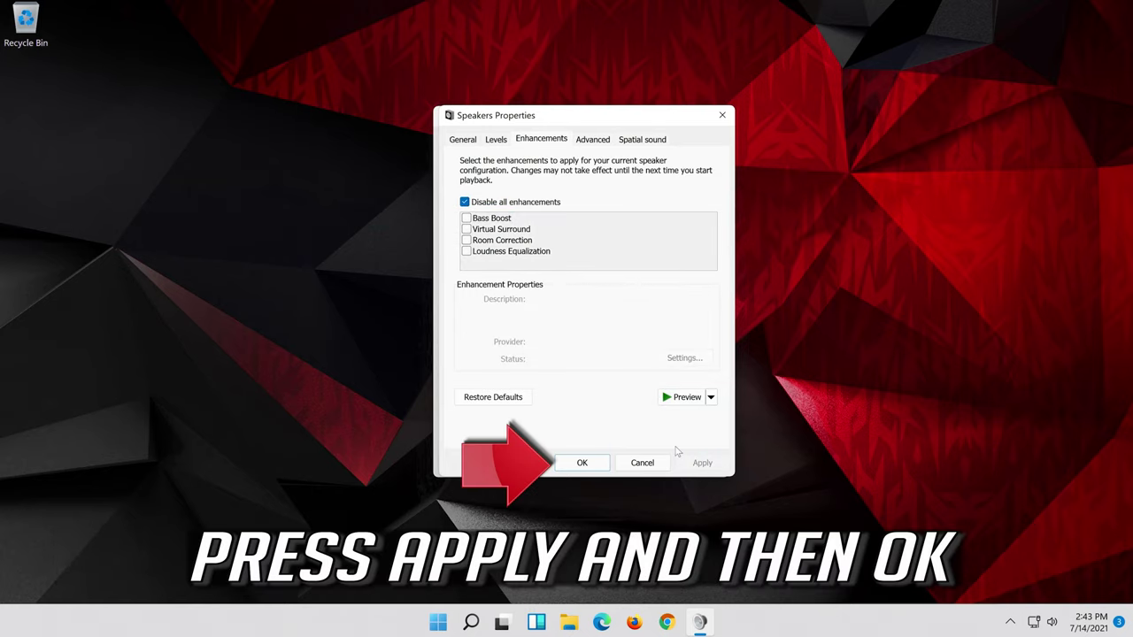
pyautogui.click(600, 464)
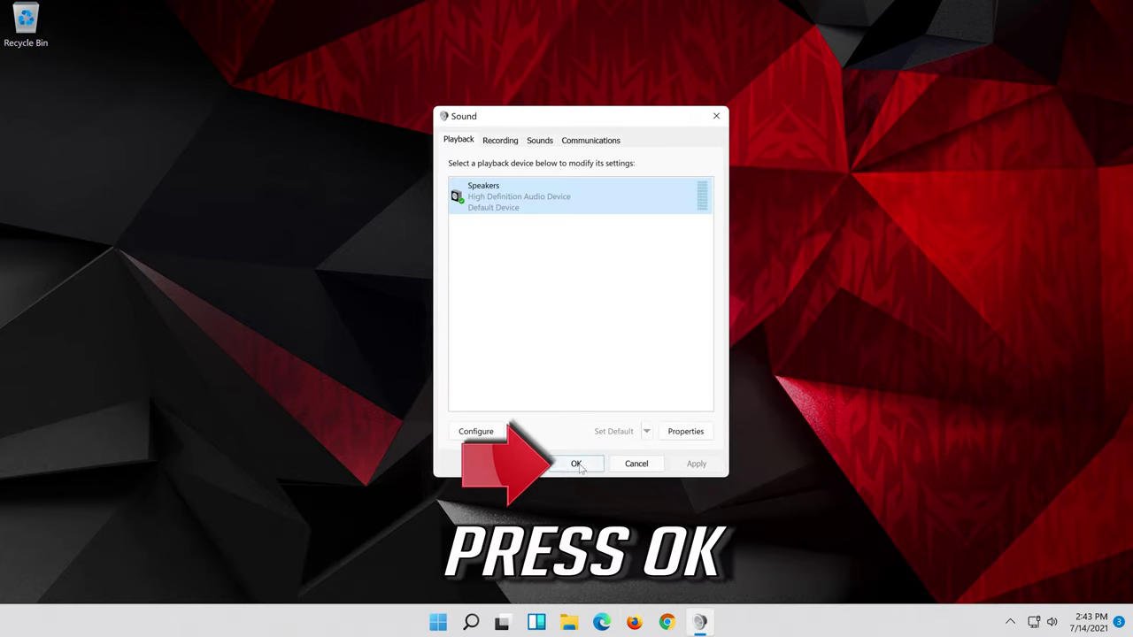
pyautogui.click(576, 463)
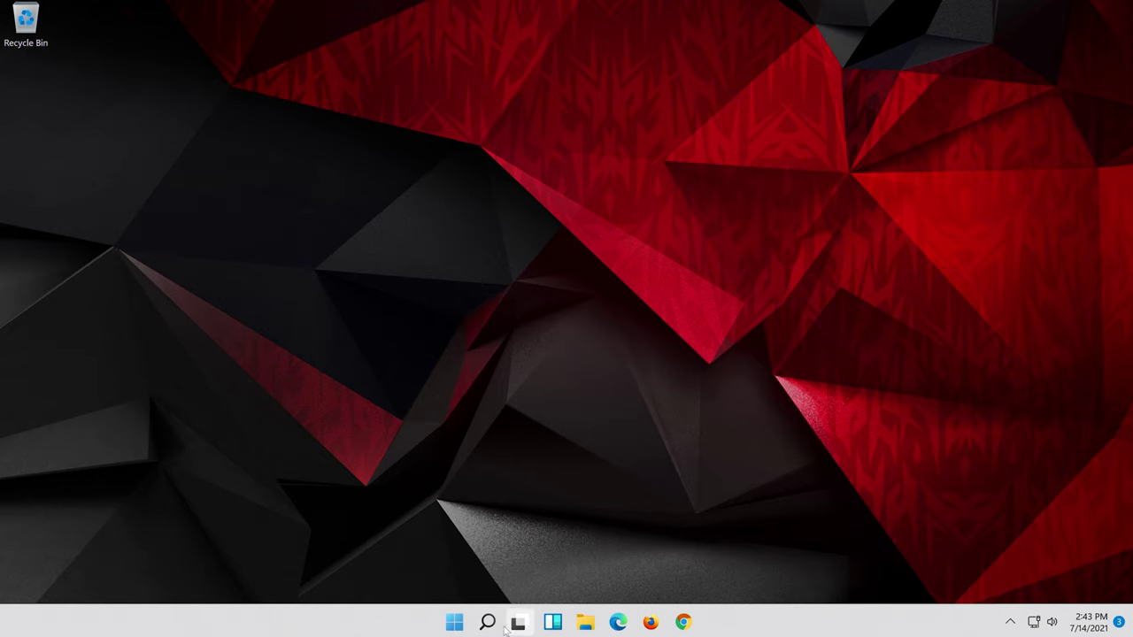
# Step: Search Windows for "control panel" and open Control Panel
pyautogui.click(487, 623)
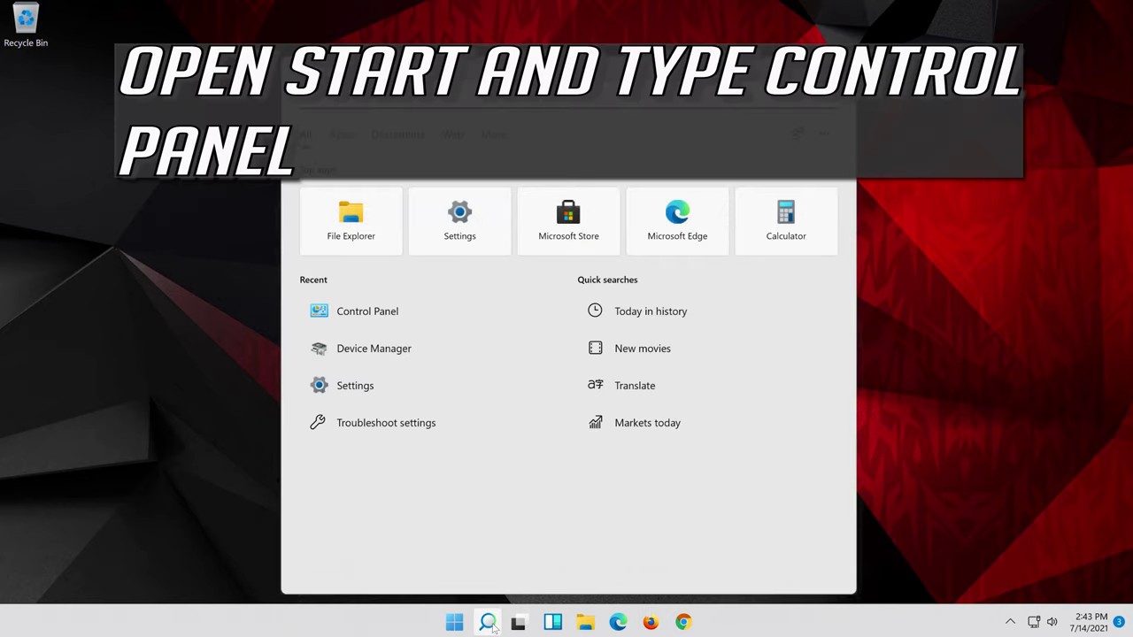
pyautogui.write('control p')
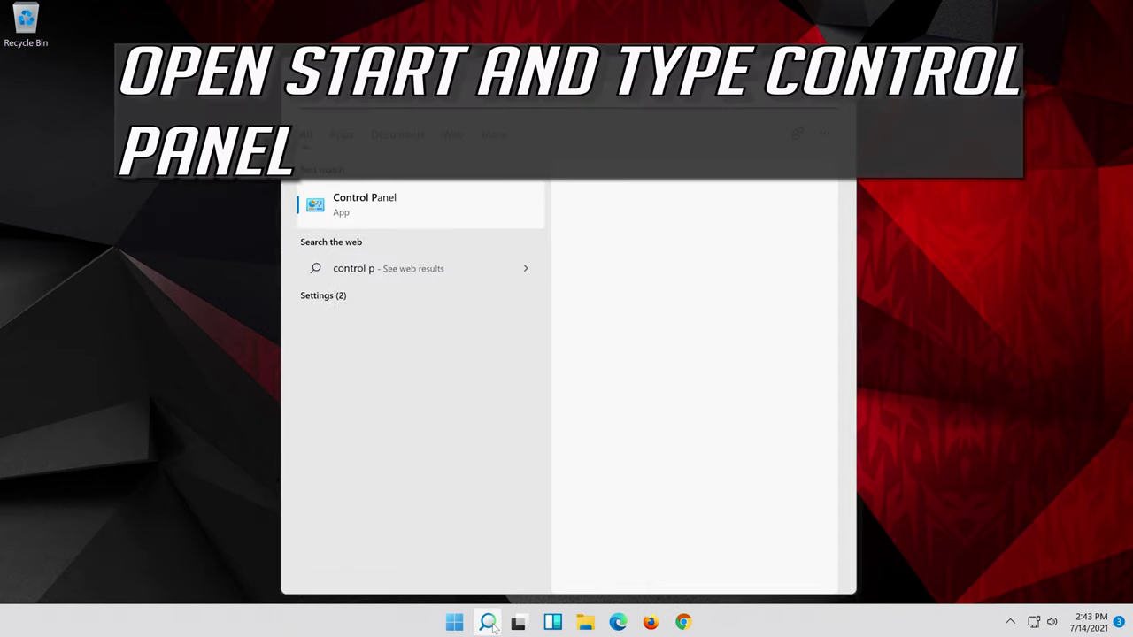
pyautogui.write('anel')
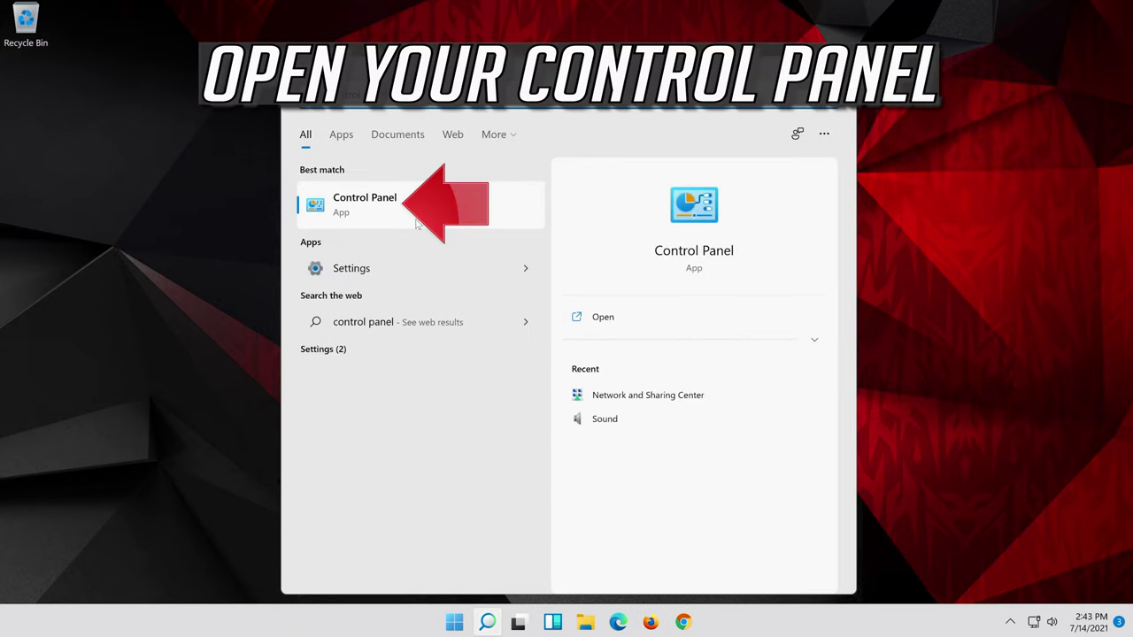
pyautogui.click(471, 208)
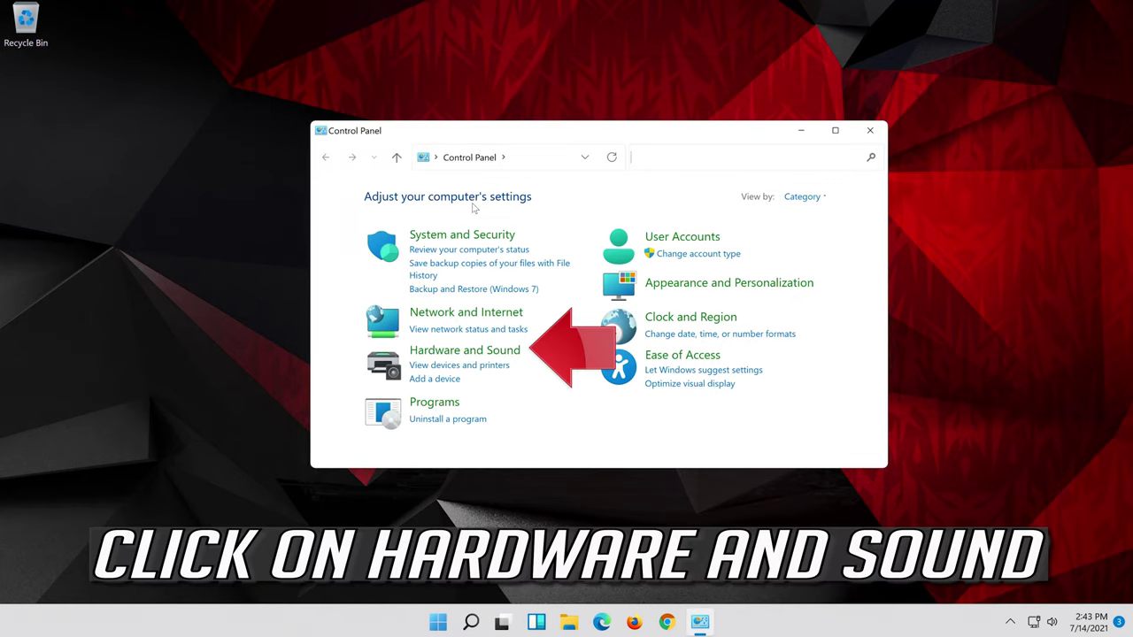
# Step: Open the Sound settings from the Hardware and Sound category and move their window over the Control Panel window
pyautogui.click(497, 354)
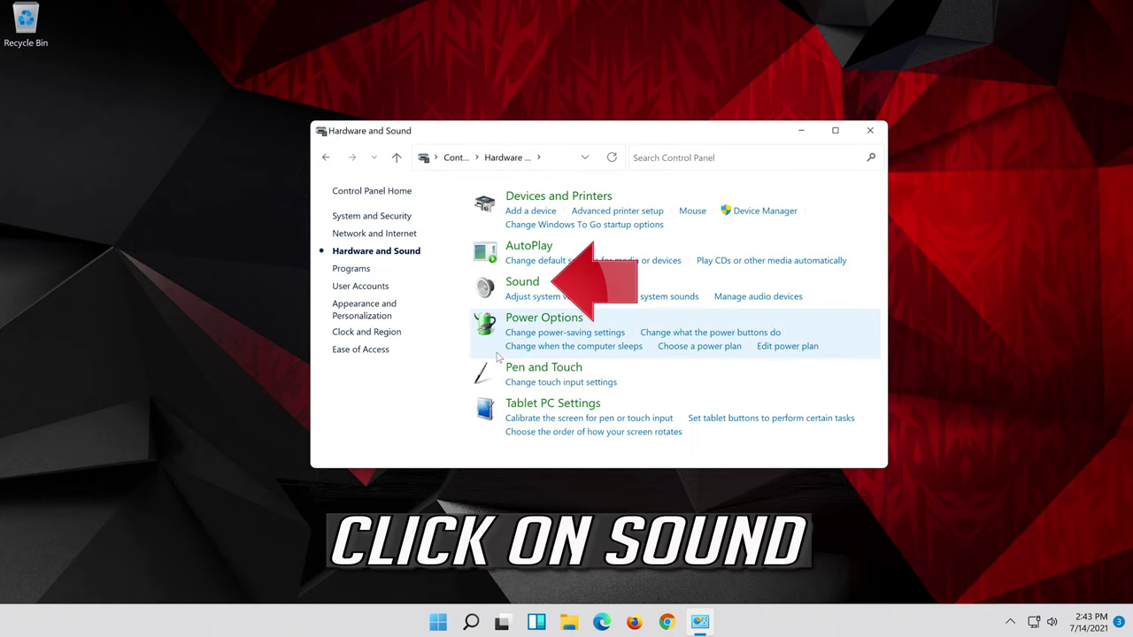
pyautogui.click(512, 287)
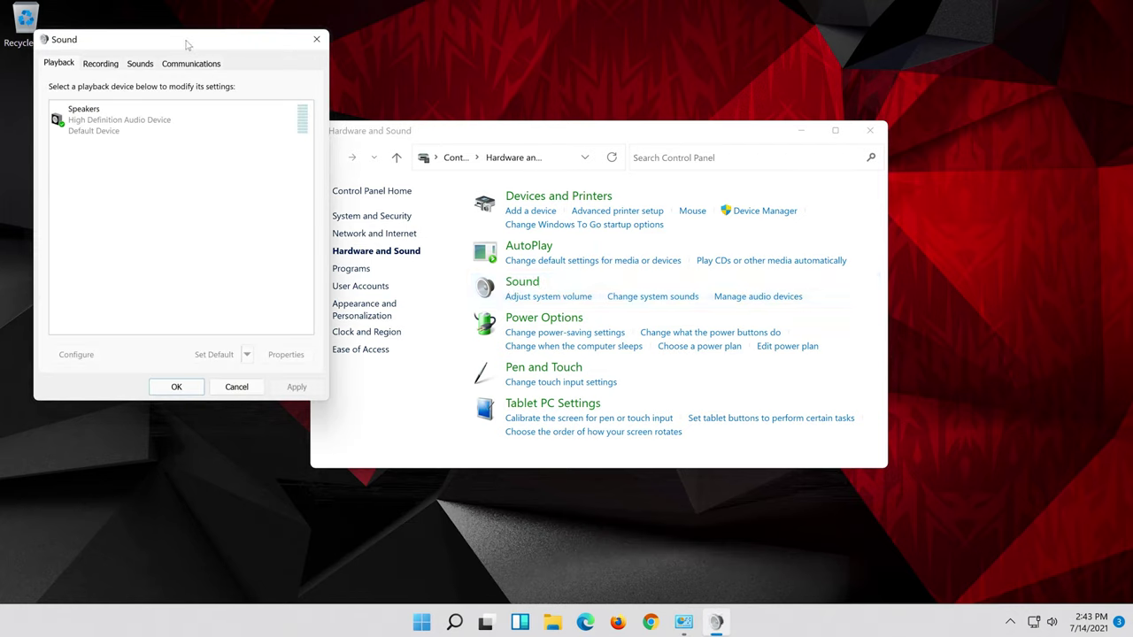
pyautogui.moveTo(187, 45); pyautogui.dragTo(613, 107)
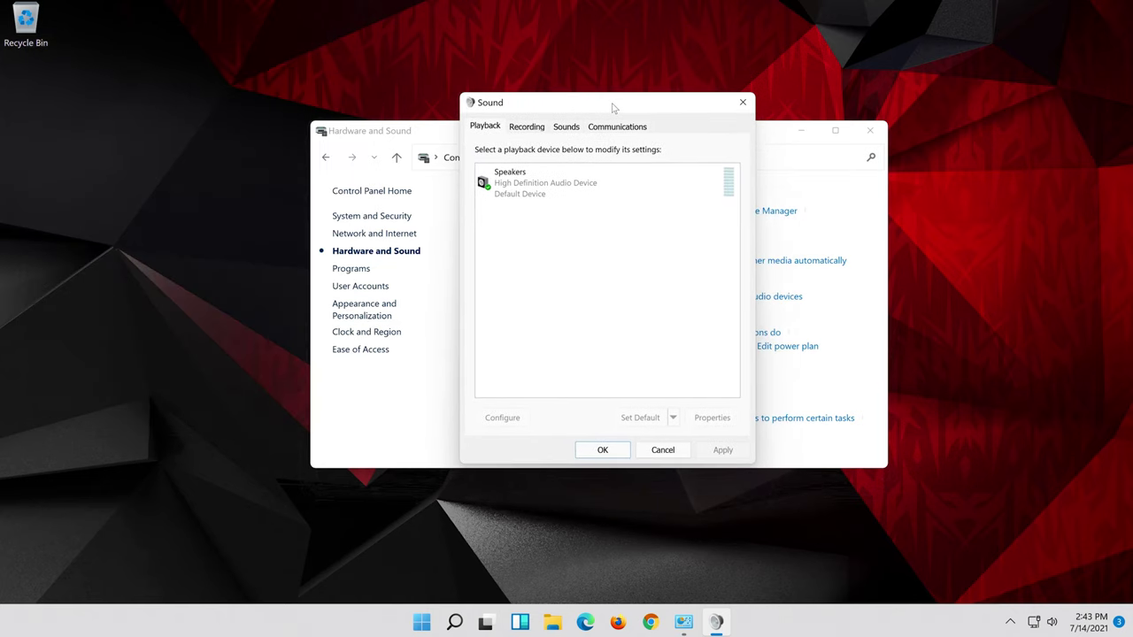
# Step: Set the Speakers' default format to 16 bit, 48000 Hz (DVD Quality) and close the Sound settings with the choice accepted
pyautogui.click(604, 195)
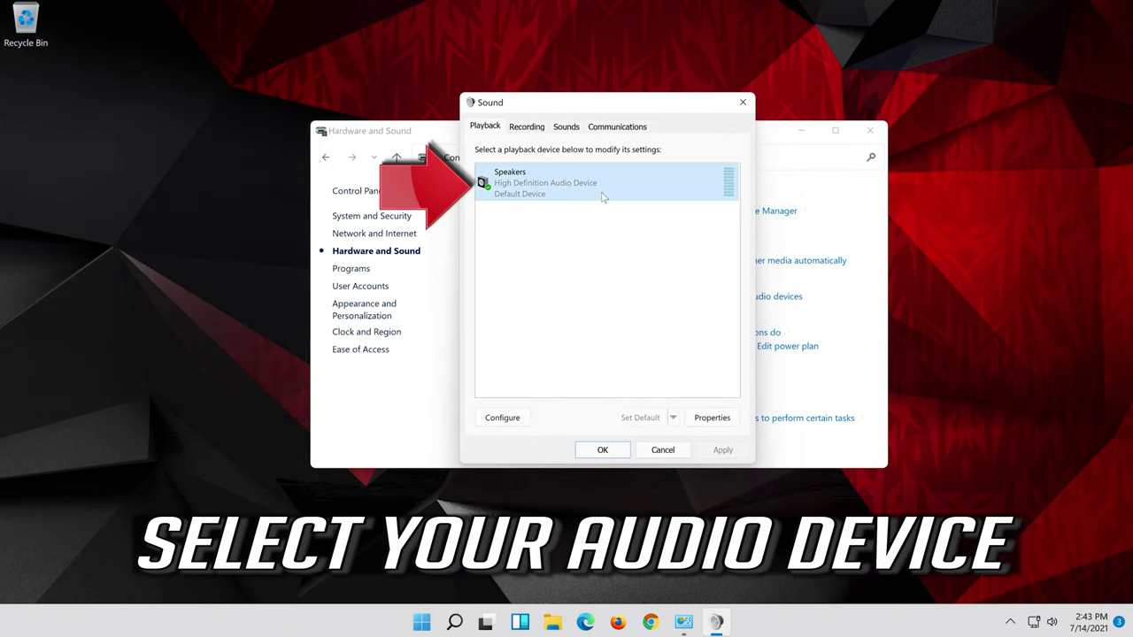
pyautogui.rightClick(602, 197)
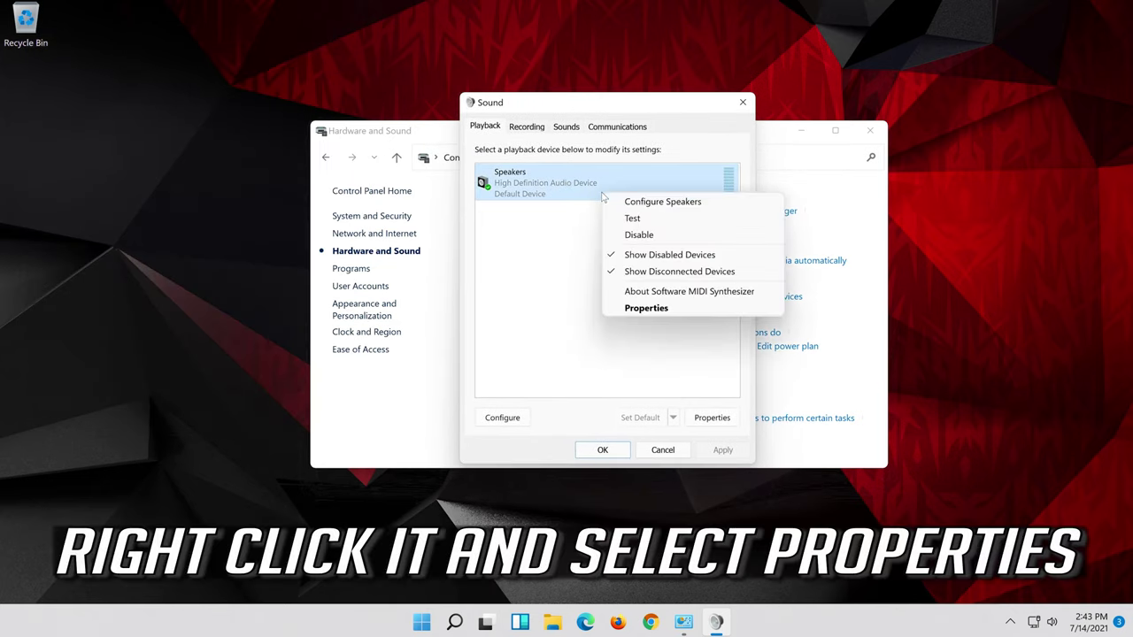
pyautogui.click(665, 307)
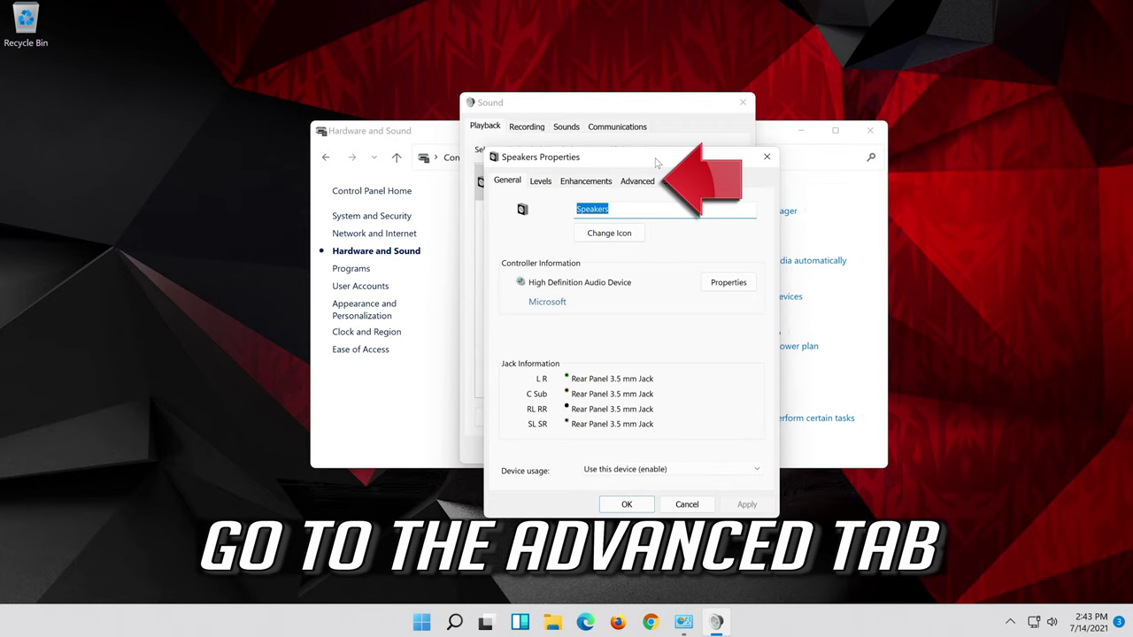
pyautogui.click(641, 181)
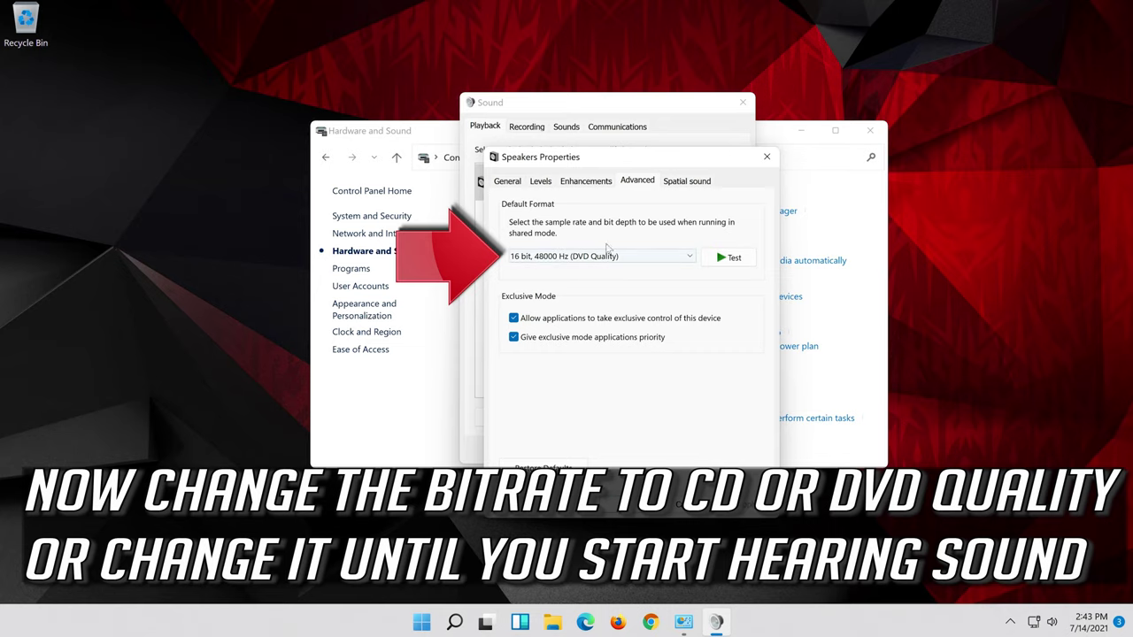
pyautogui.click(577, 256)
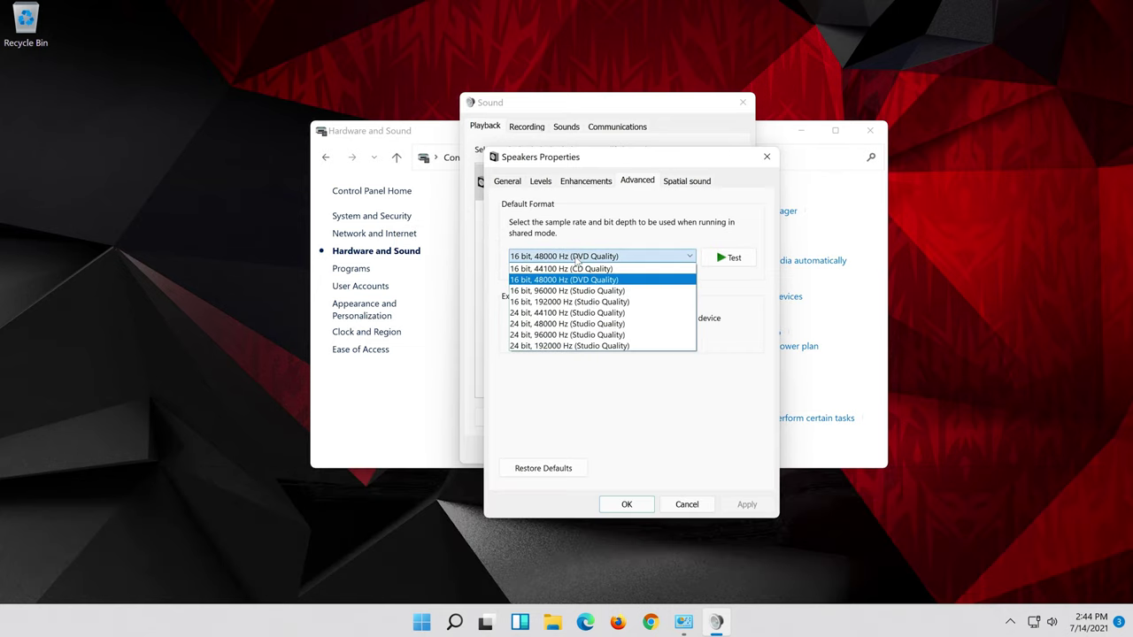
pyautogui.click(606, 280)
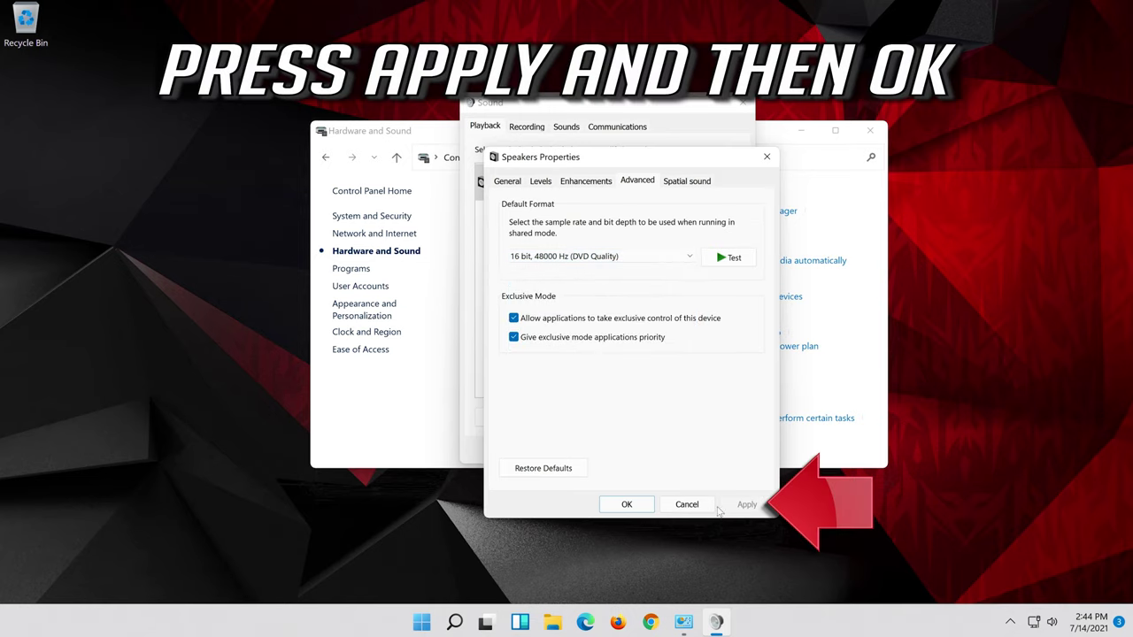
pyautogui.click(623, 511)
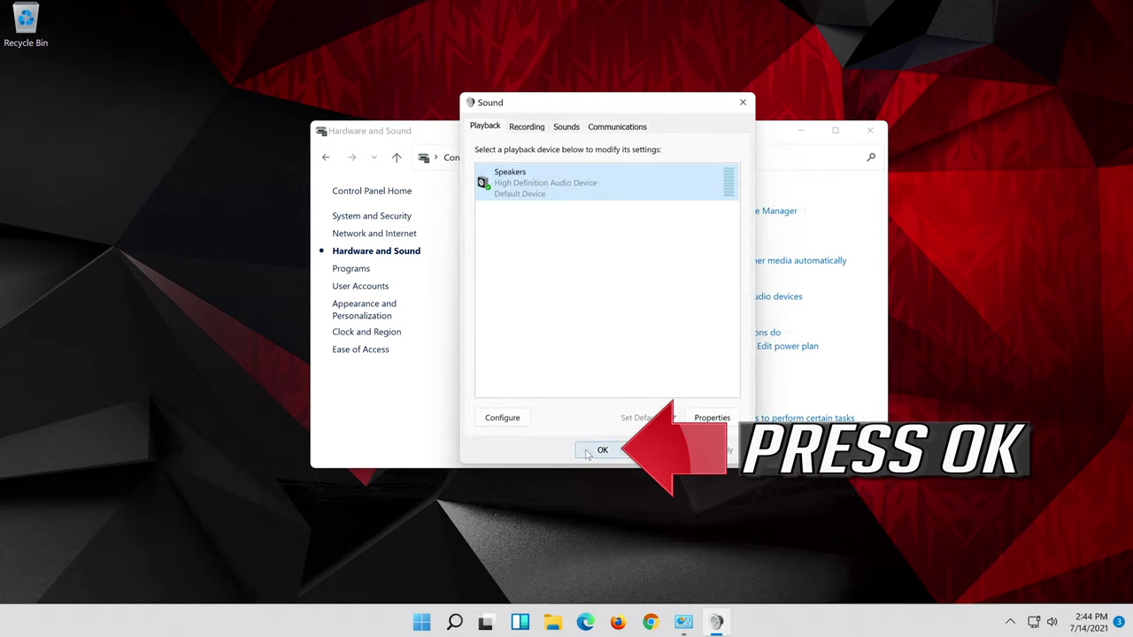
pyautogui.click(585, 453)
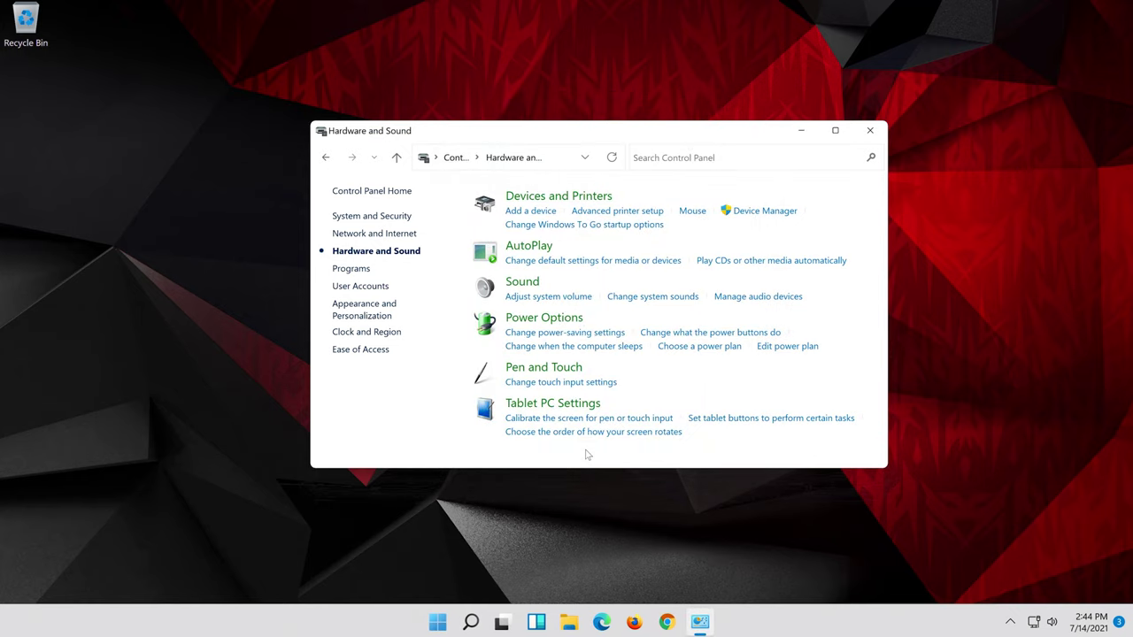